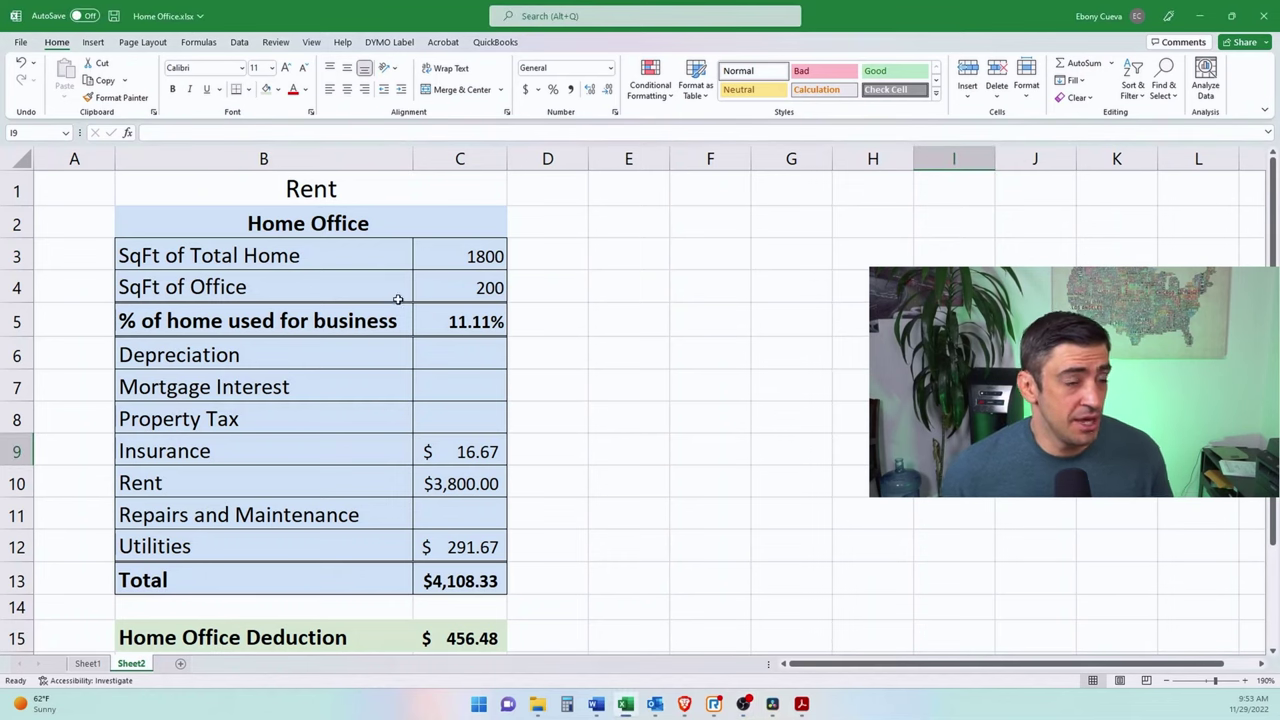
Examine the Rent sheet's total home square footage, office square footage and percentage of home used for business.
click(284, 293)
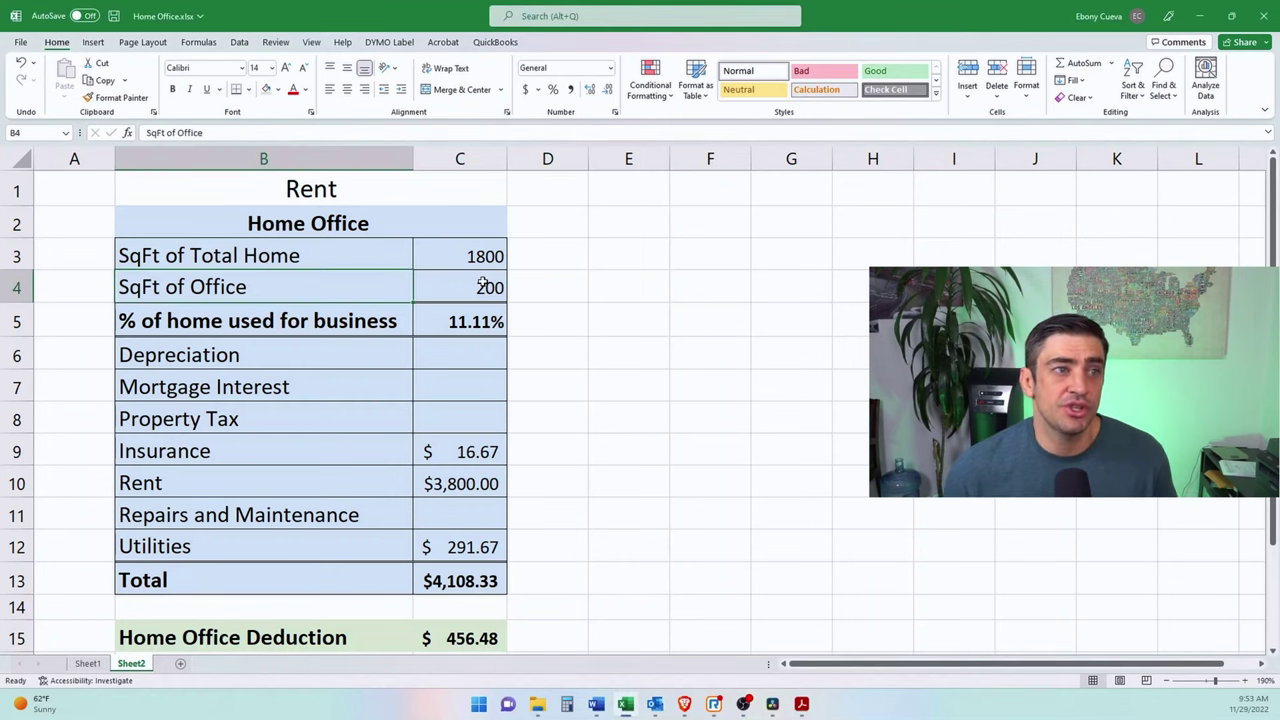
drag(486, 286, 346, 280)
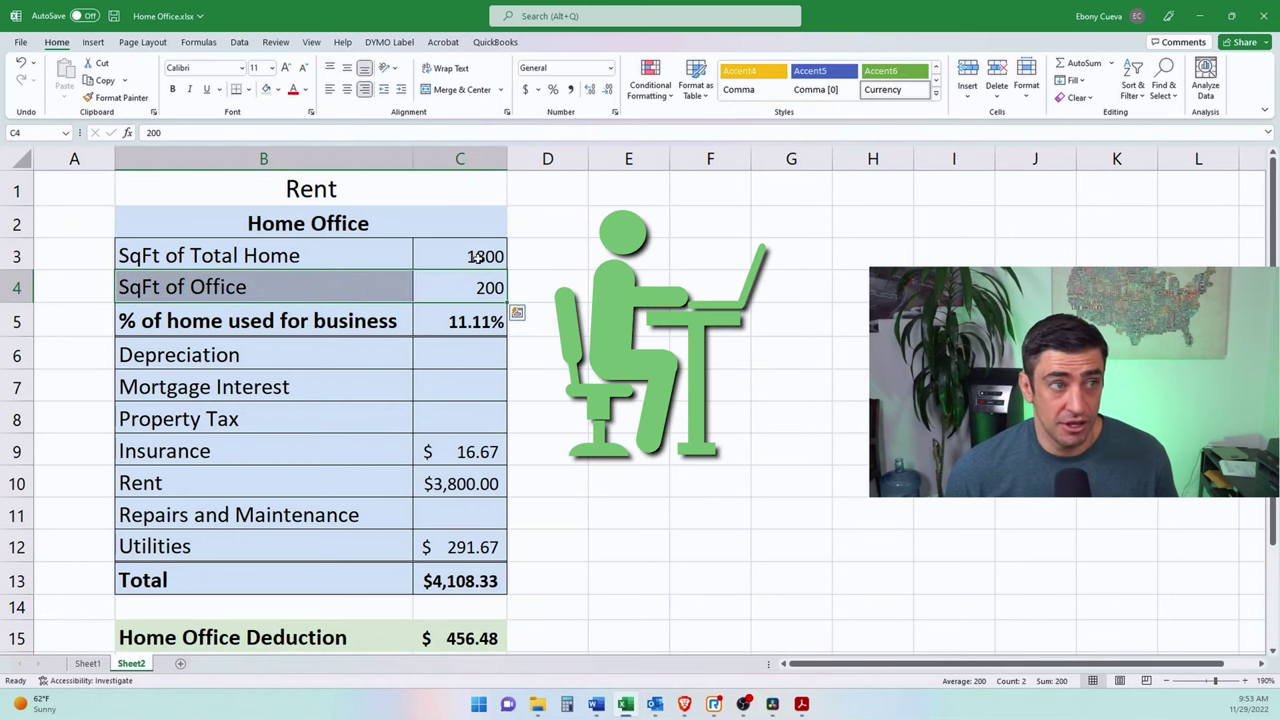
drag(486, 256, 366, 254)
drag(368, 320, 476, 322)
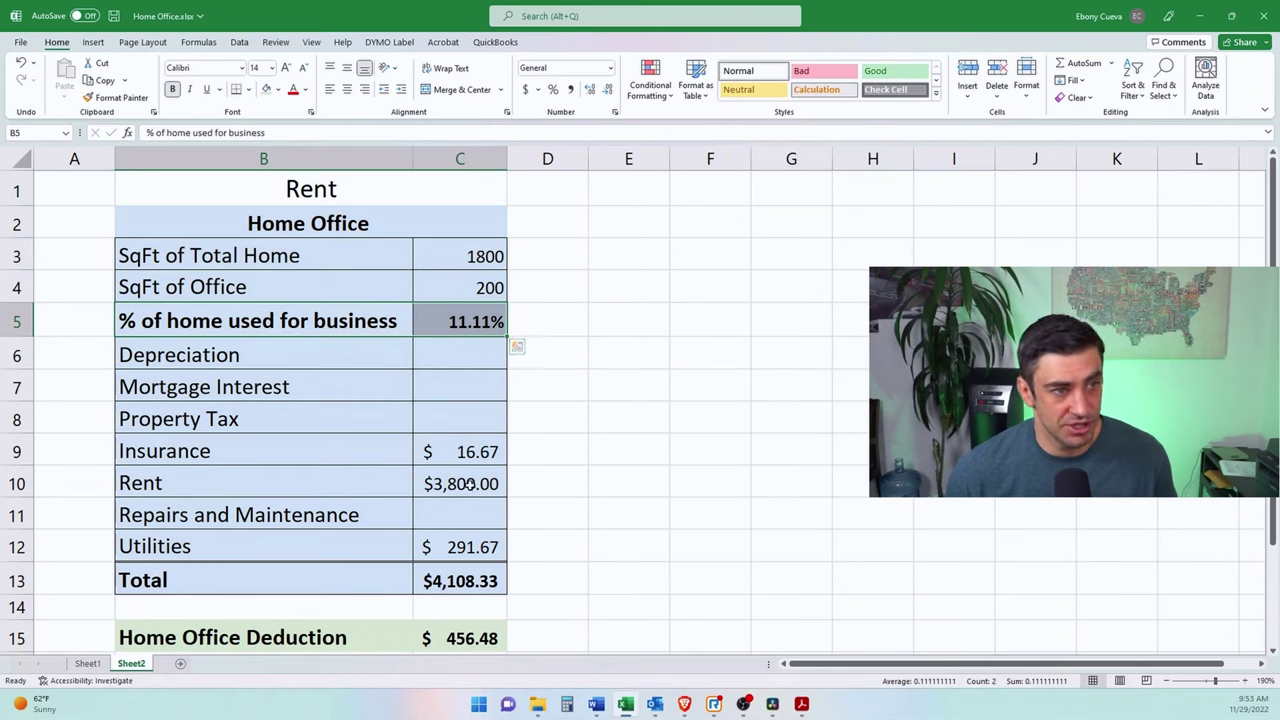
Review the monthly rent, insurance and utilities amounts on the Rent sheet, checking the formulas behind insurance and utilities.
click(318, 508)
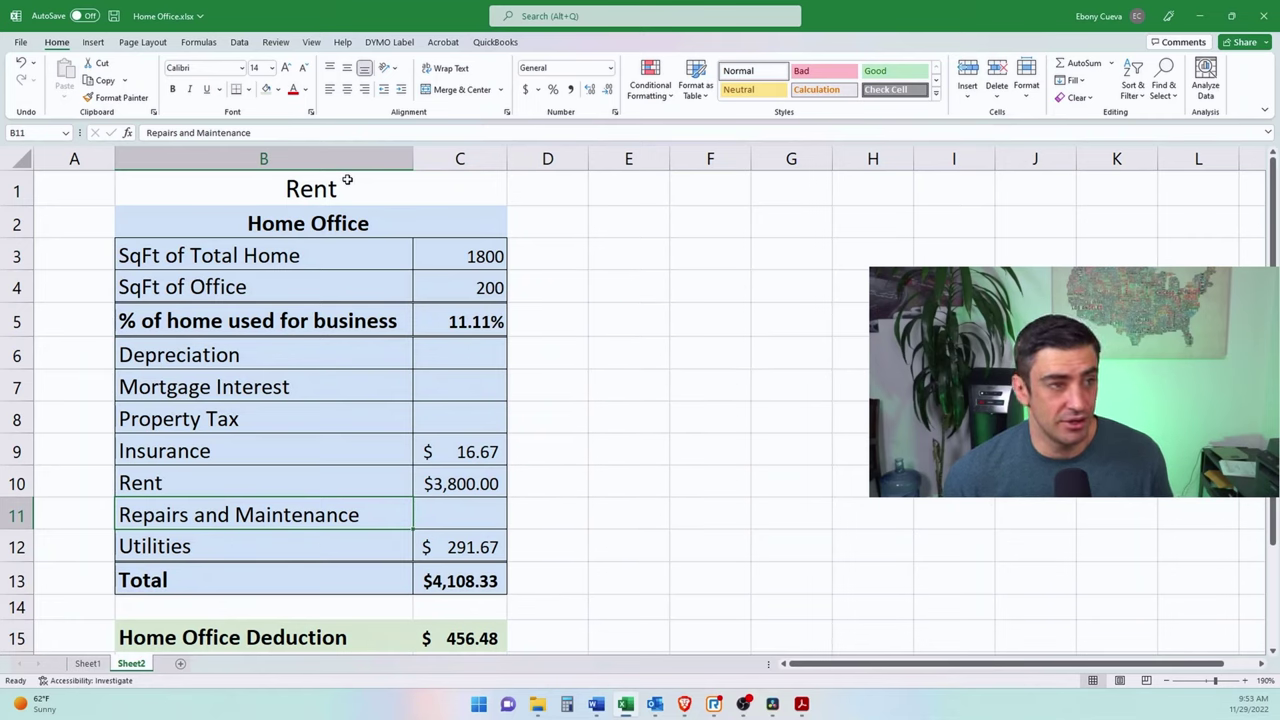
drag(286, 483, 450, 484)
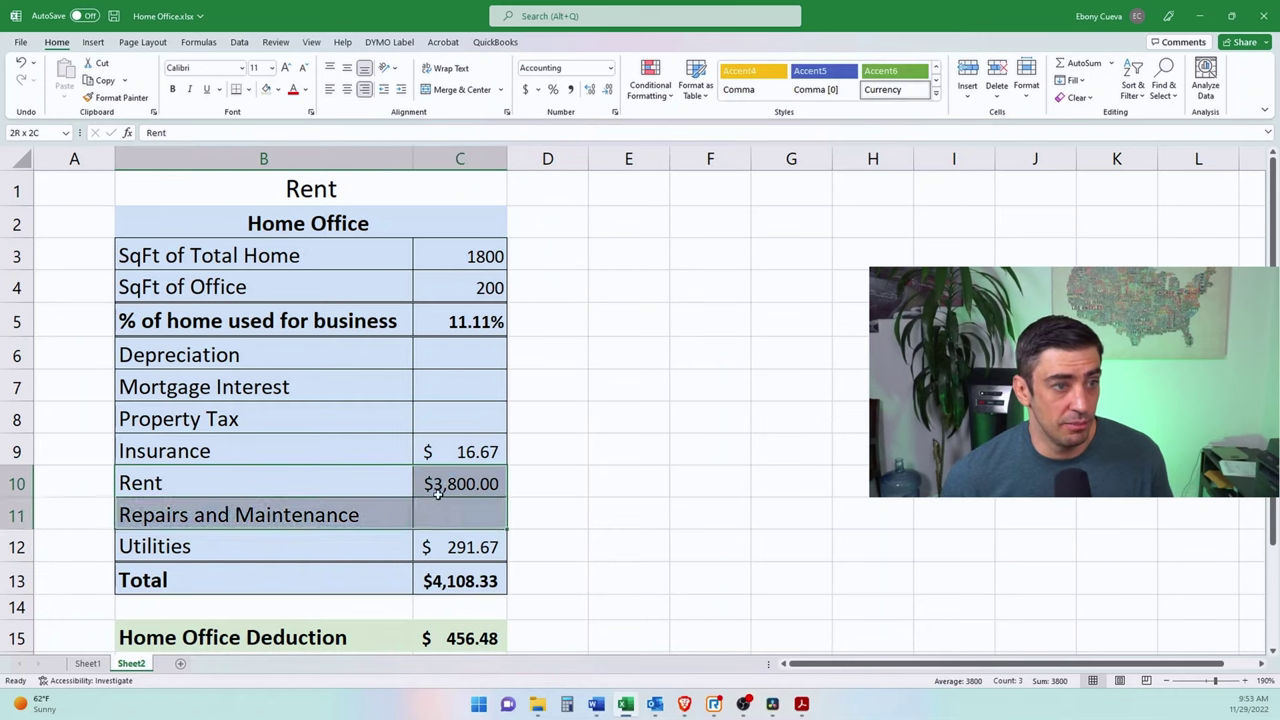
click(456, 515)
drag(250, 452, 585, 451)
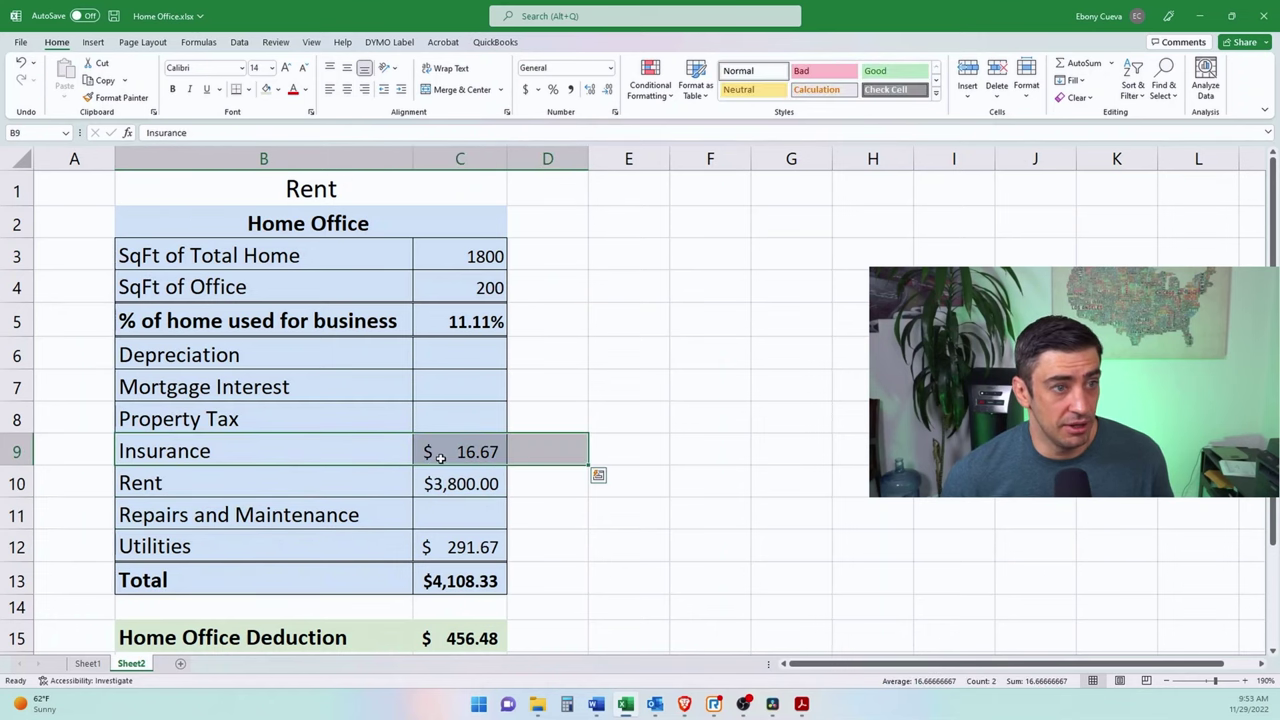
click(472, 451)
click(157, 131)
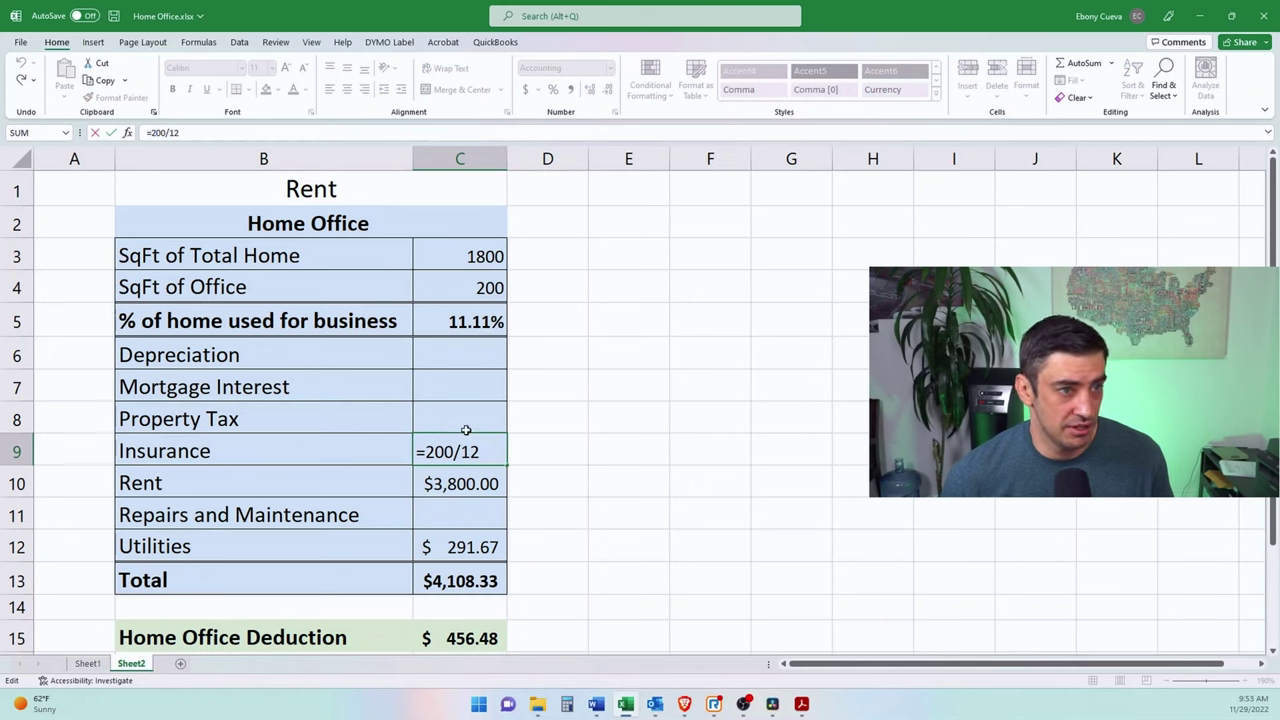
key(Return)
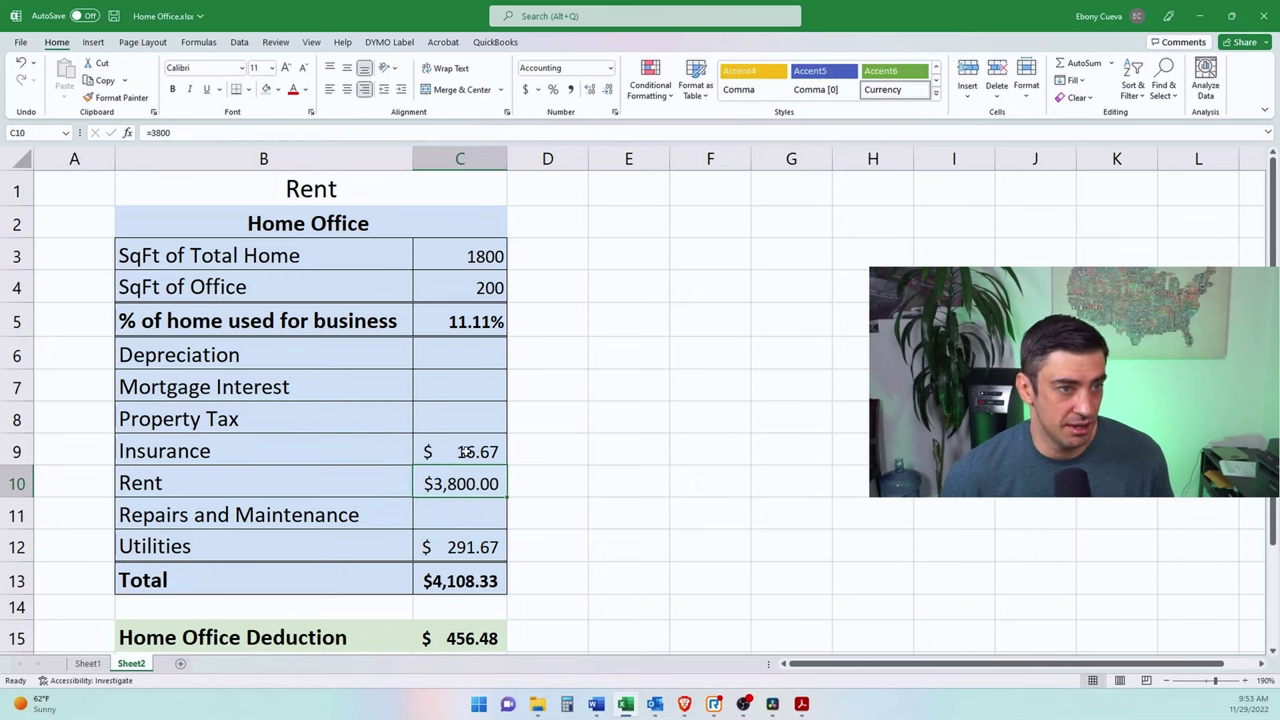
click(447, 542)
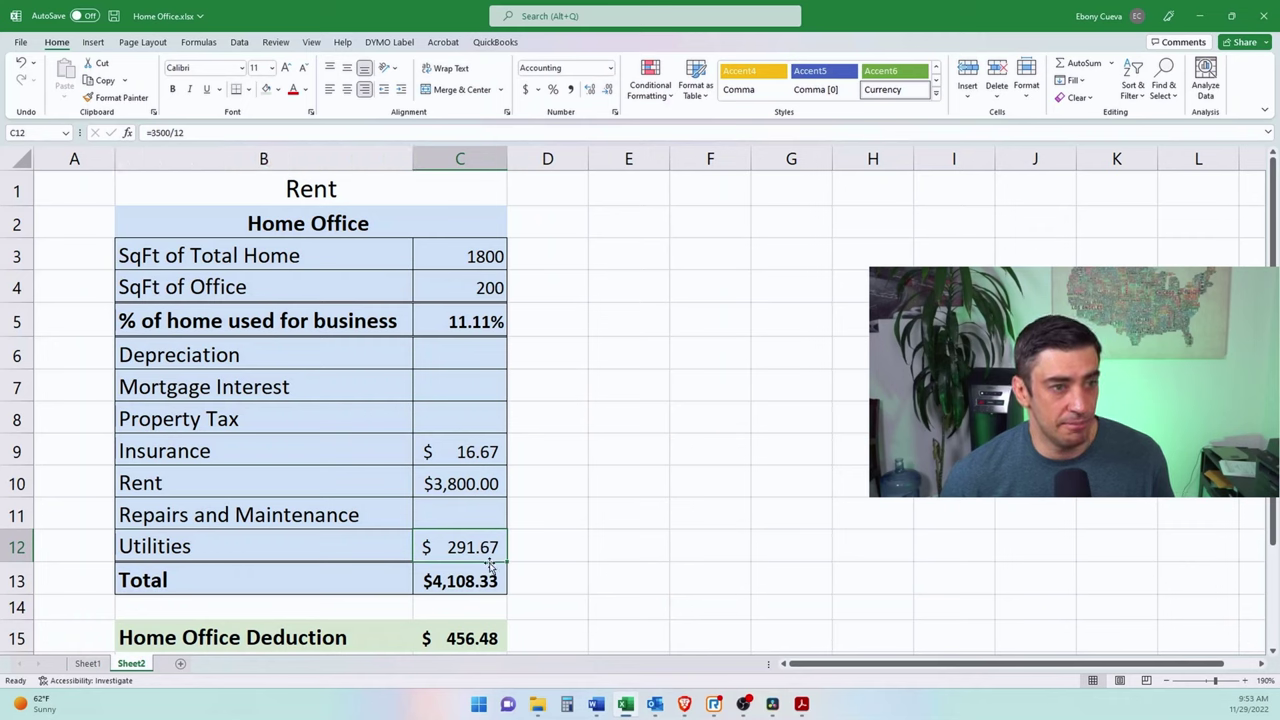
Review the Rent sheet's total expenses, the business-use percentage applied to them and the resulting home office deduction.
drag(278, 582, 460, 582)
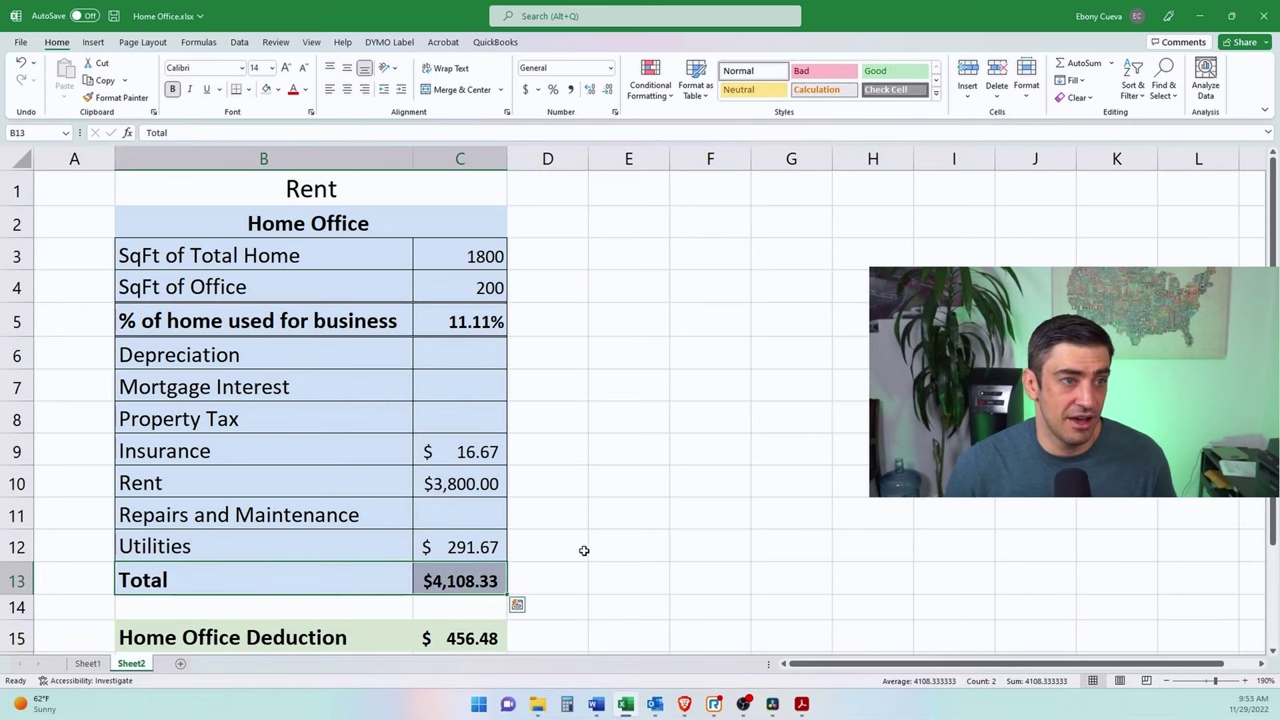
click(455, 322)
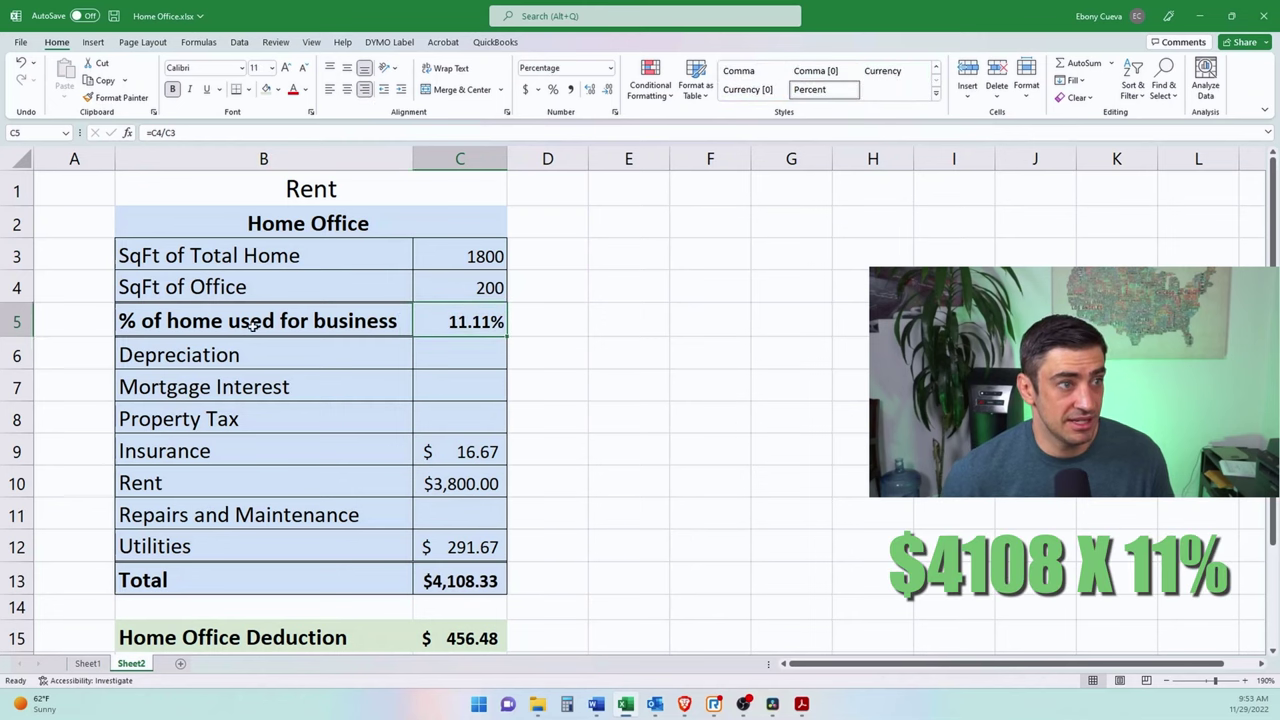
click(300, 638)
drag(460, 638, 330, 638)
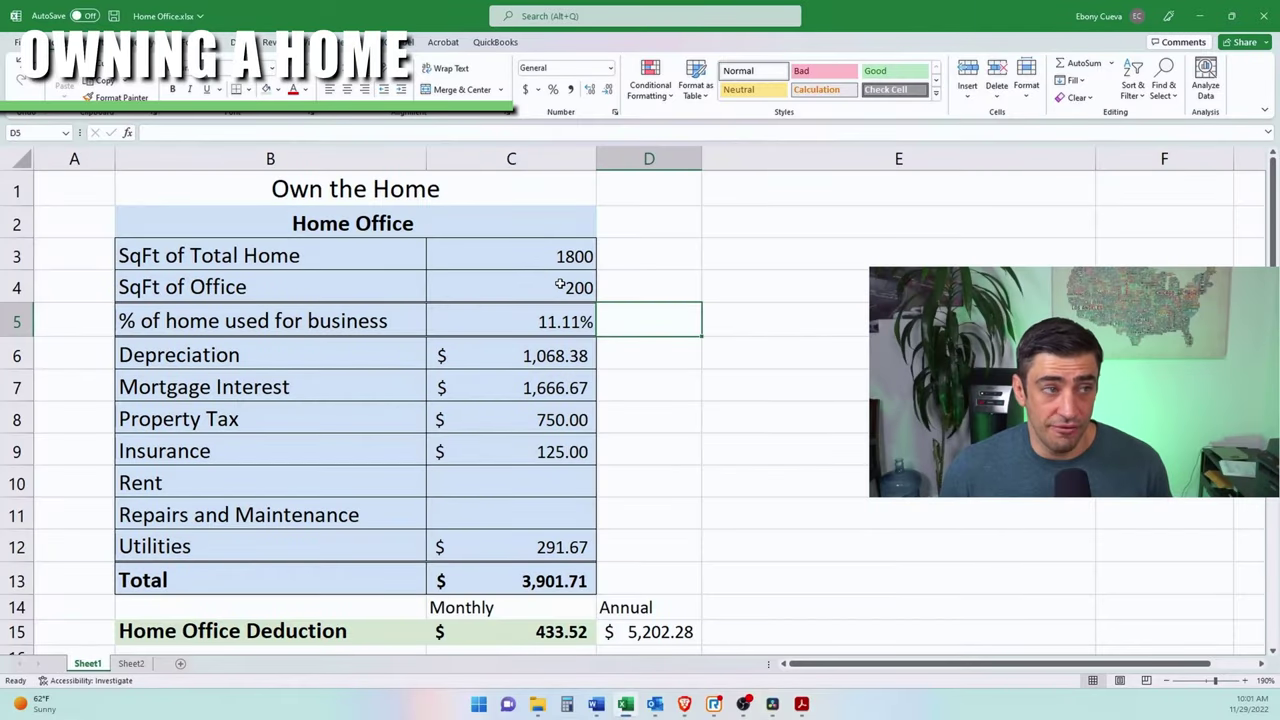
Examine the home and office square footage and the business-use percentage in the Own the Home table.
drag(304, 272, 509, 286)
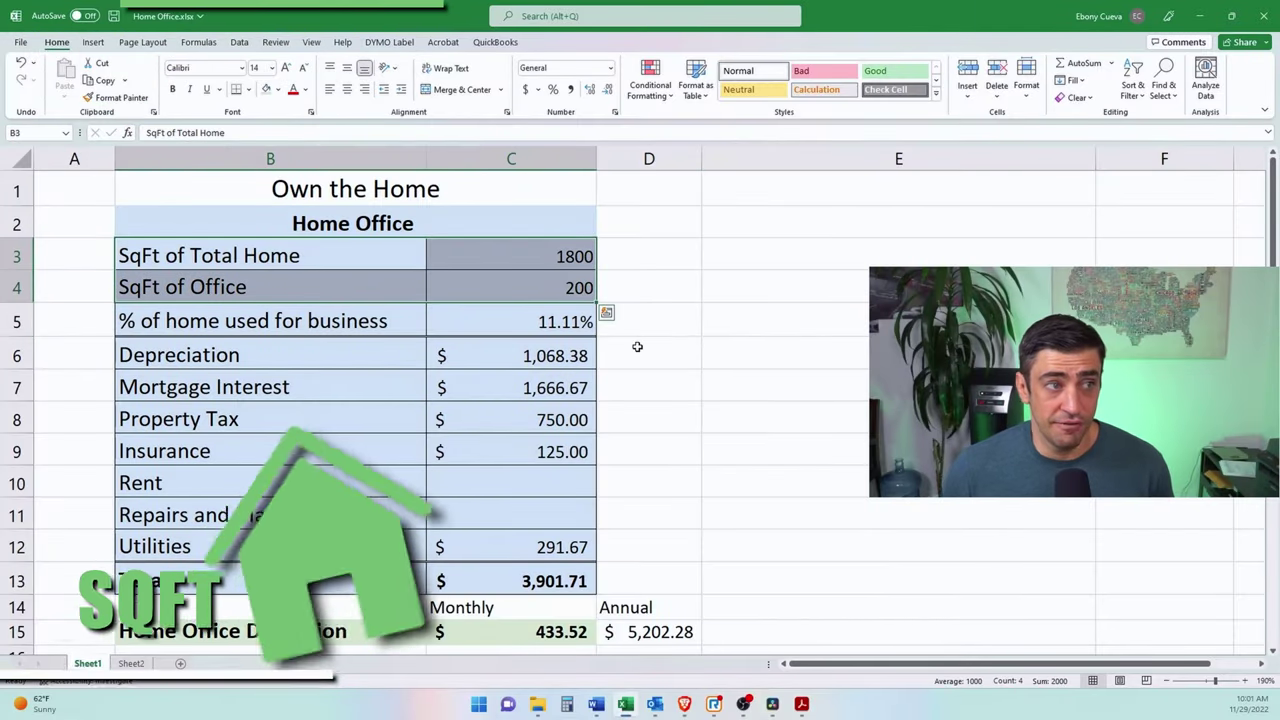
click(585, 325)
drag(266, 289, 543, 284)
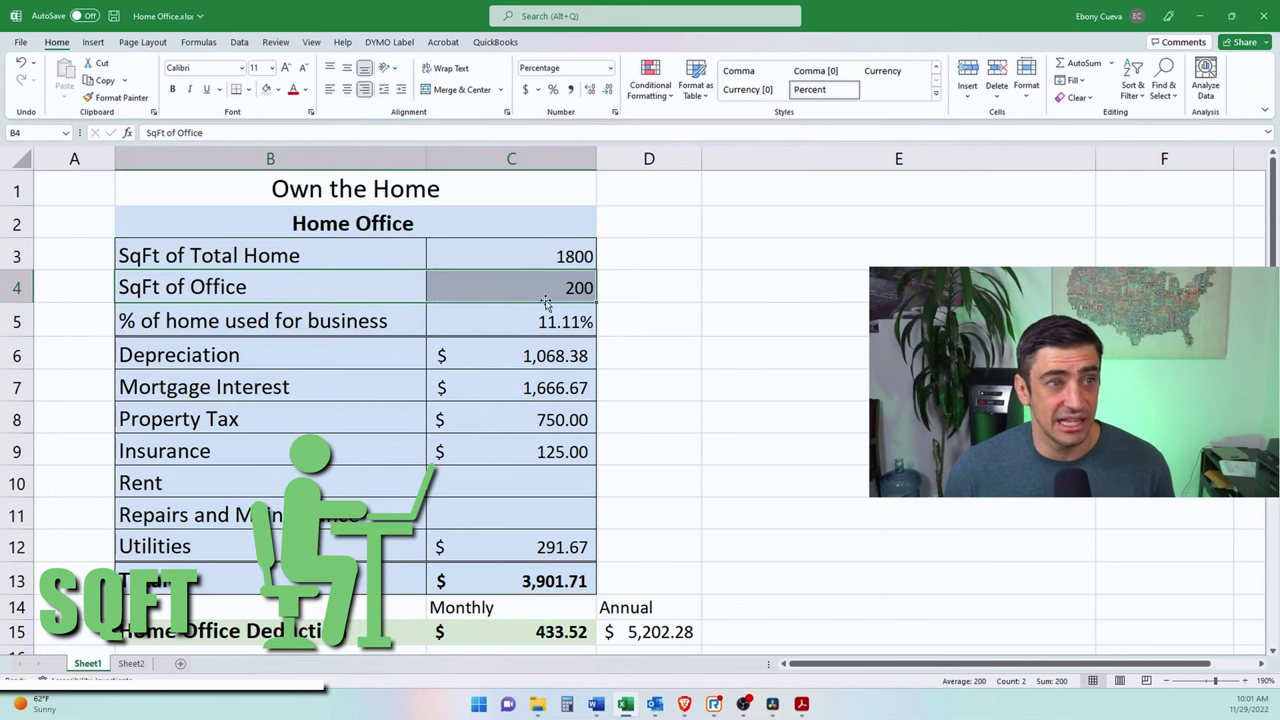
click(214, 316)
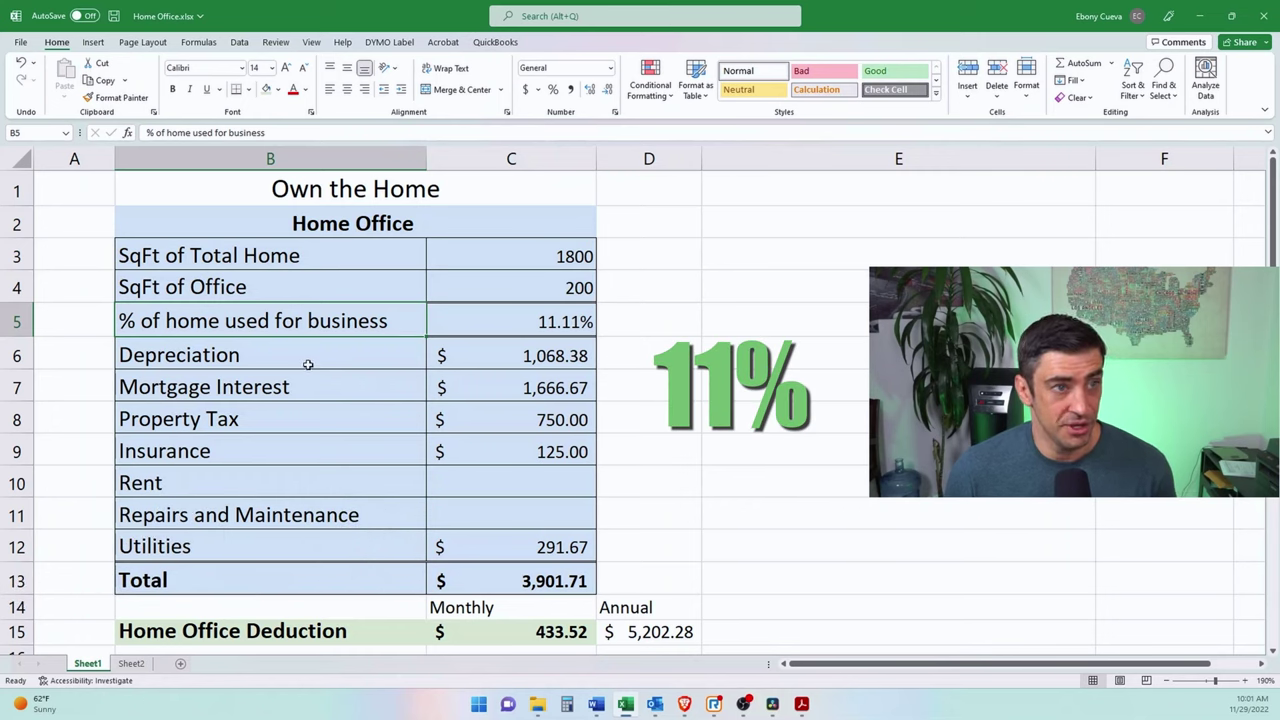
Review the Own the Home expense rows for depreciation, mortgage interest, property tax, insurance and utilities, including the insurance formula.
click(517, 357)
drag(517, 357, 510, 388)
click(310, 378)
click(400, 415)
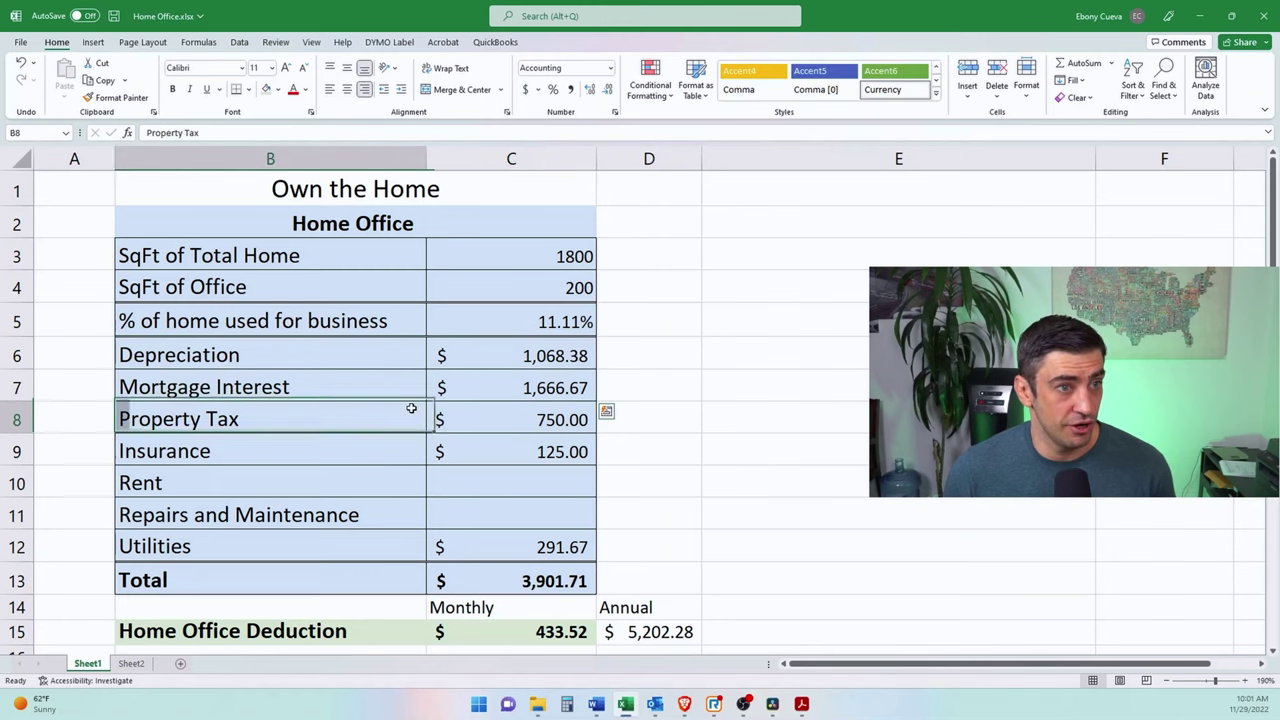
drag(315, 394, 575, 392)
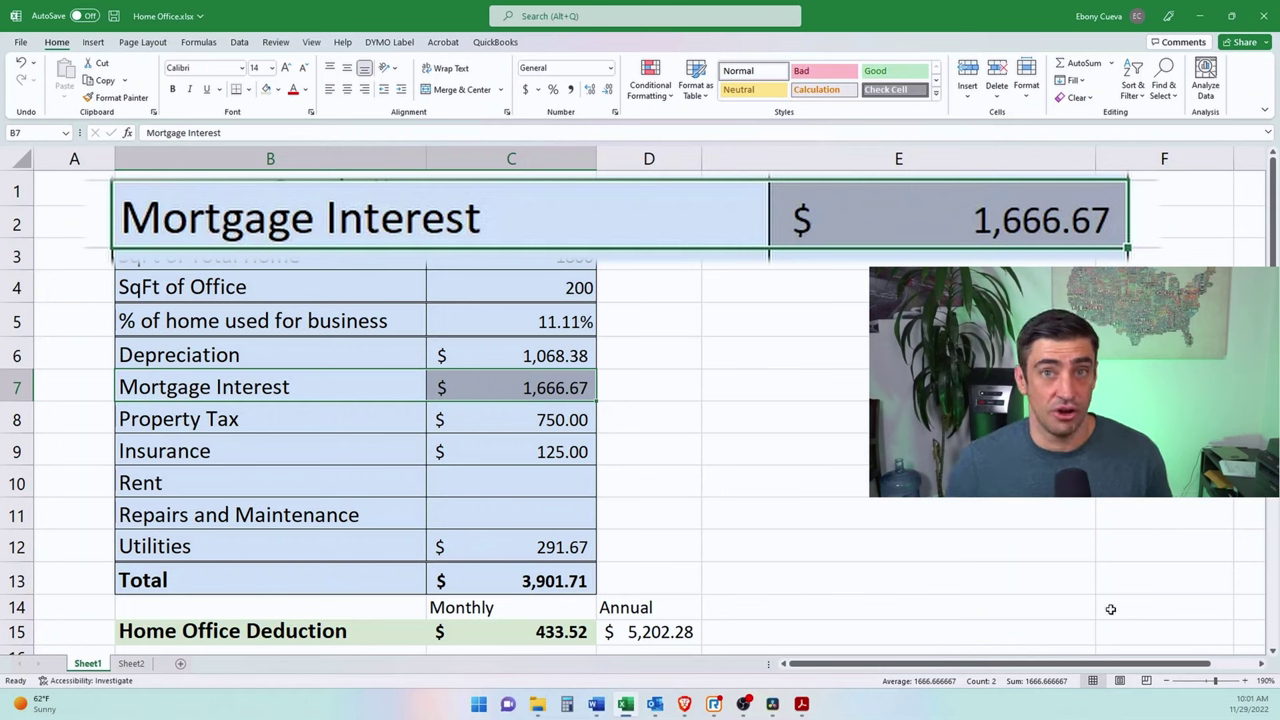
drag(265, 420, 570, 420)
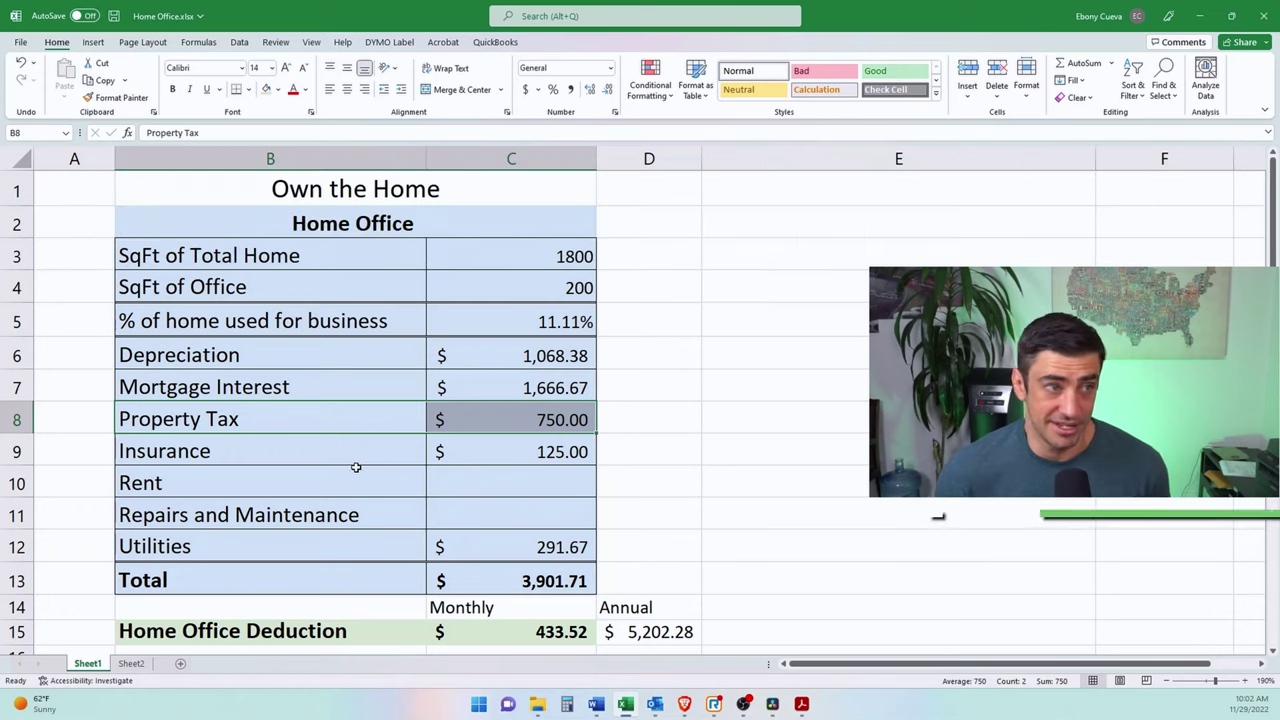
drag(323, 448, 494, 448)
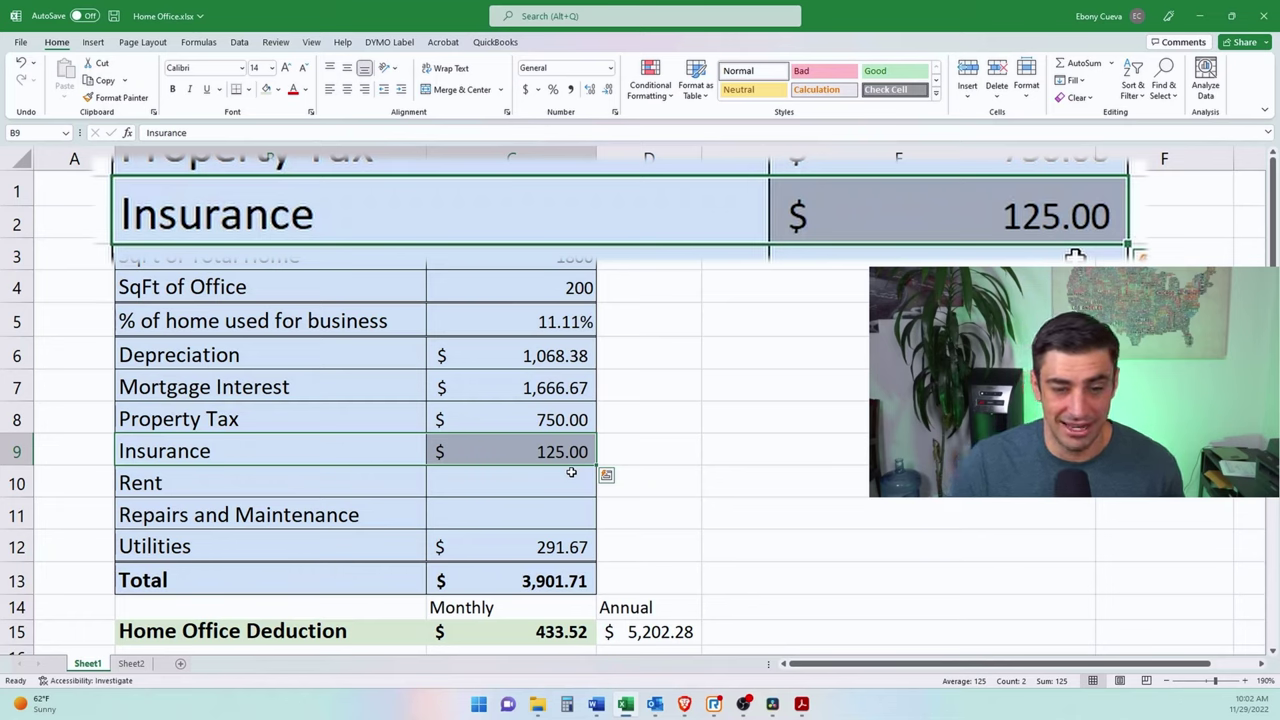
click(560, 453)
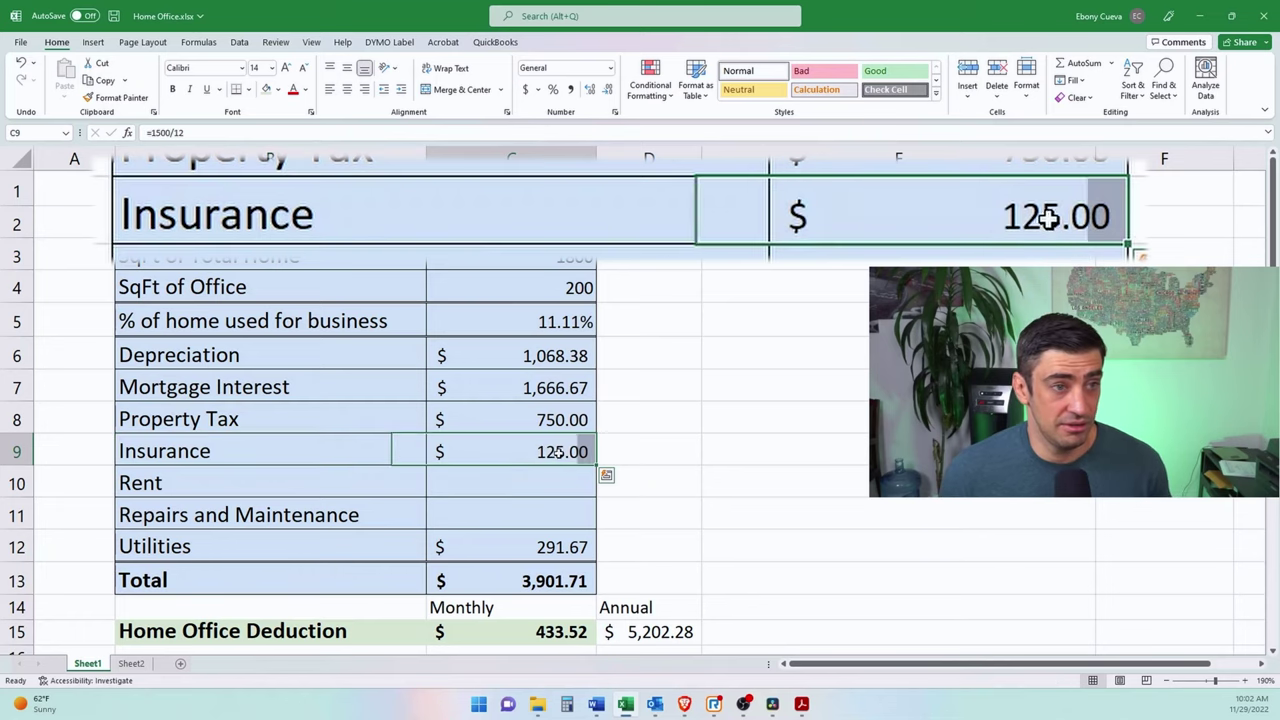
click(449, 545)
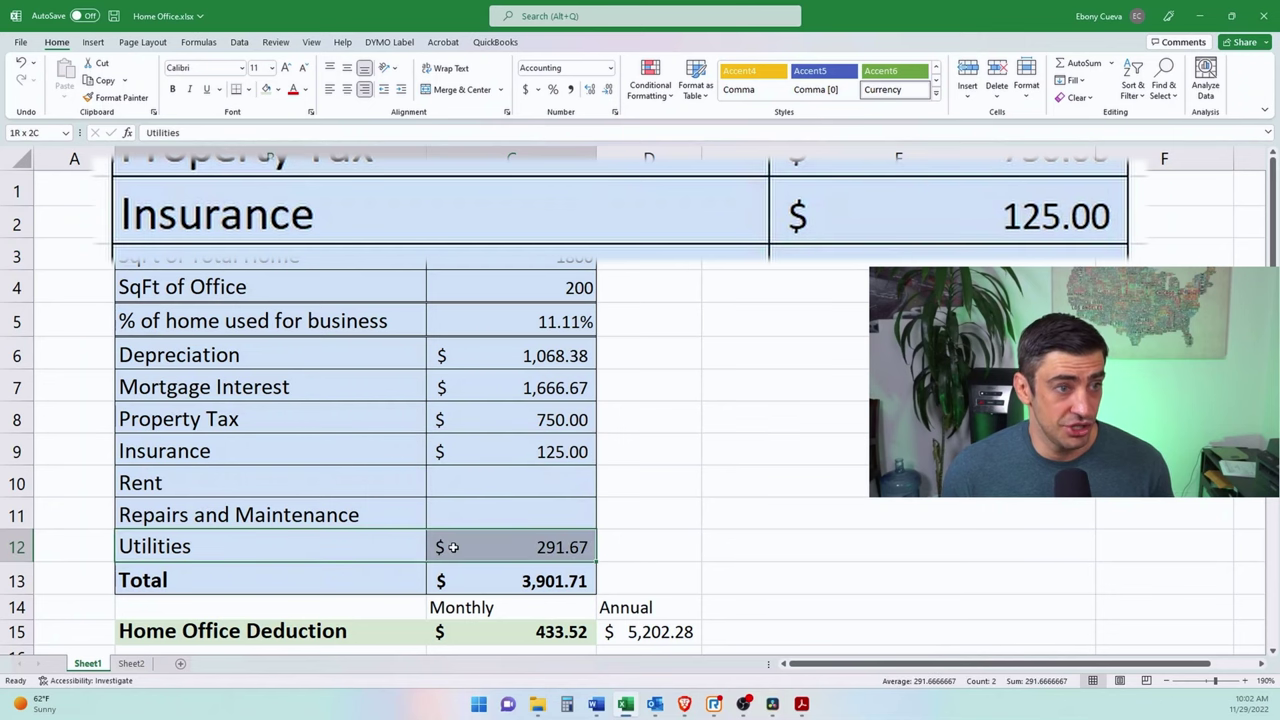
drag(426, 543, 458, 543)
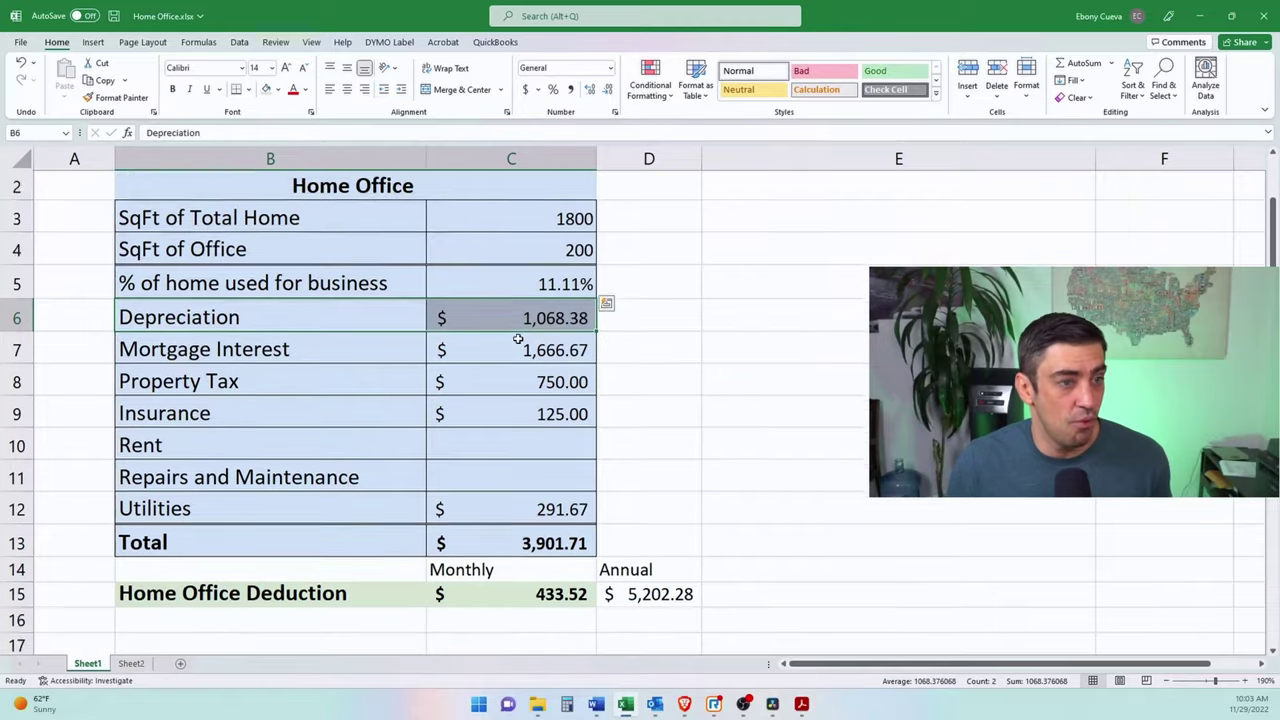
Examine the purchase price, land value and building value in the Depreciation table, including the building value's formula.
scroll(514, 337, down, 5)
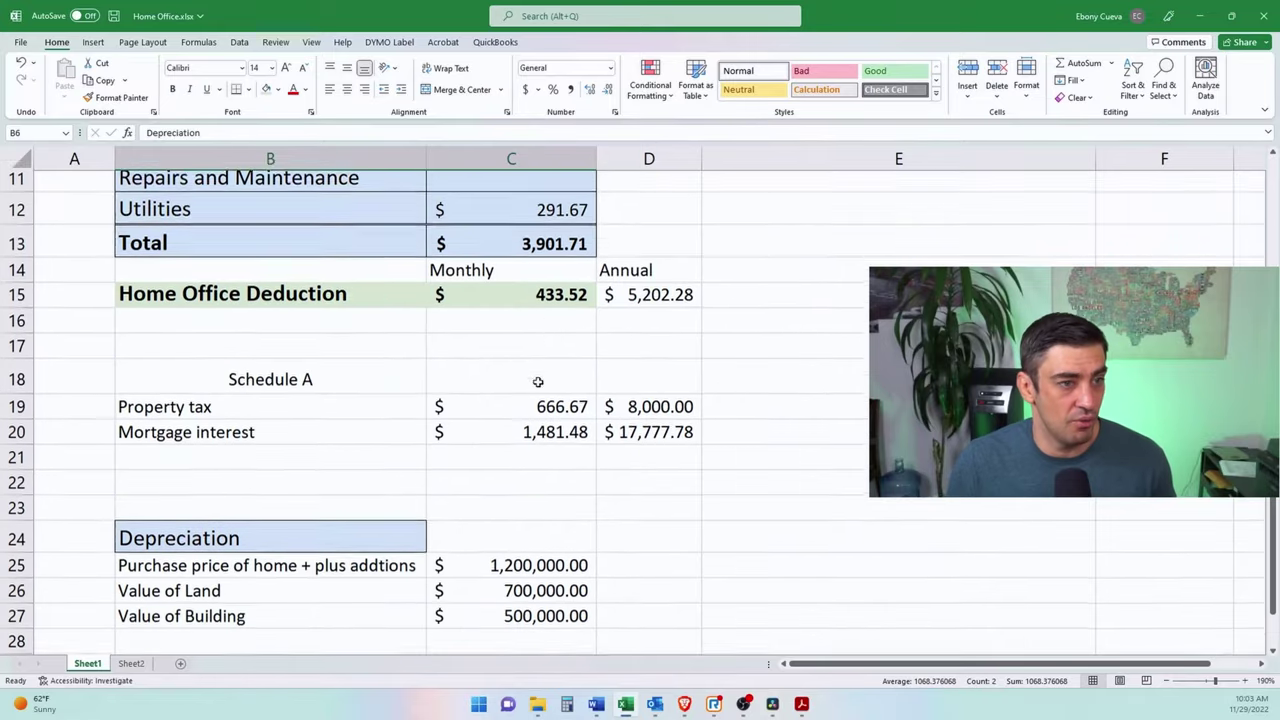
scroll(555, 405, down, 1)
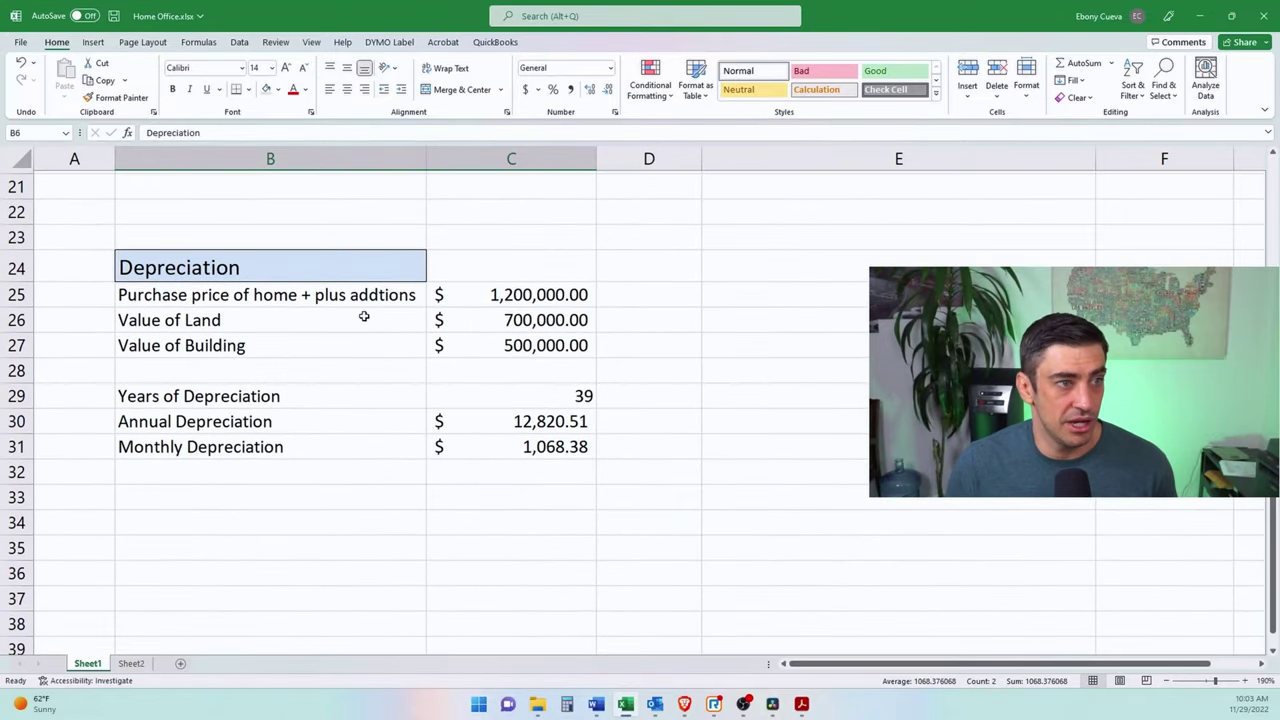
click(258, 296)
click(552, 294)
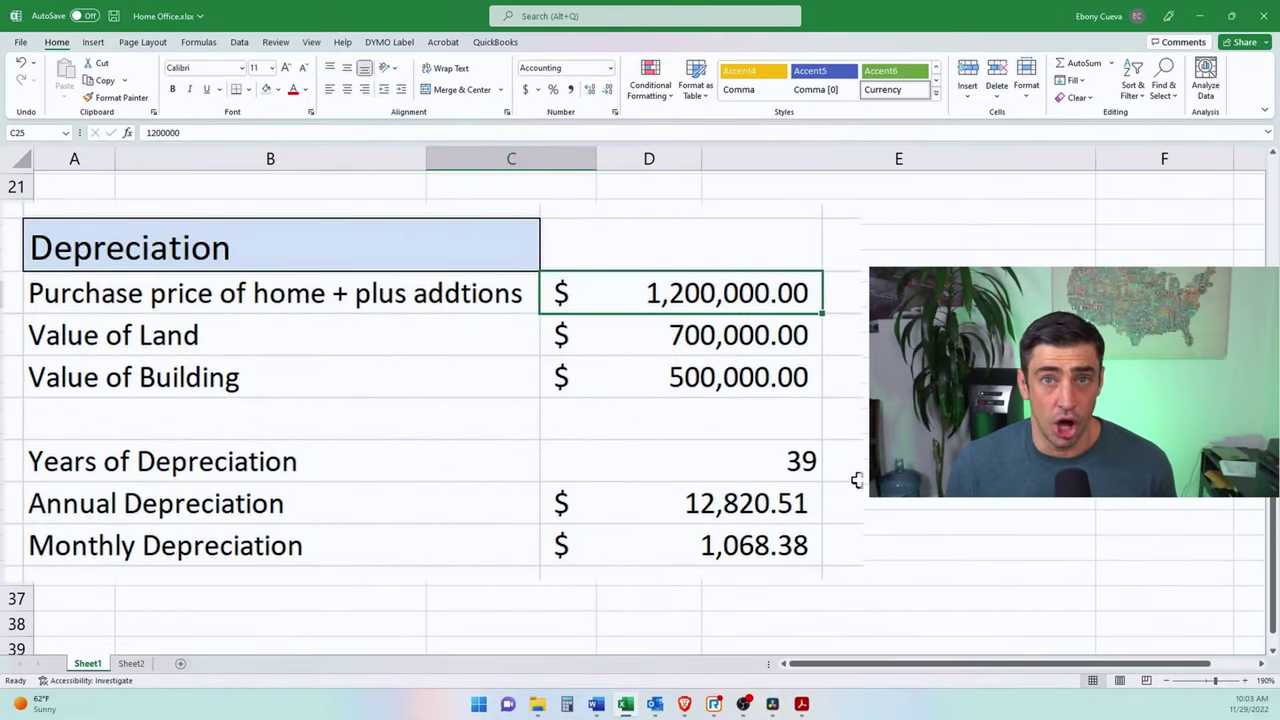
click(357, 337)
drag(595, 331, 374, 335)
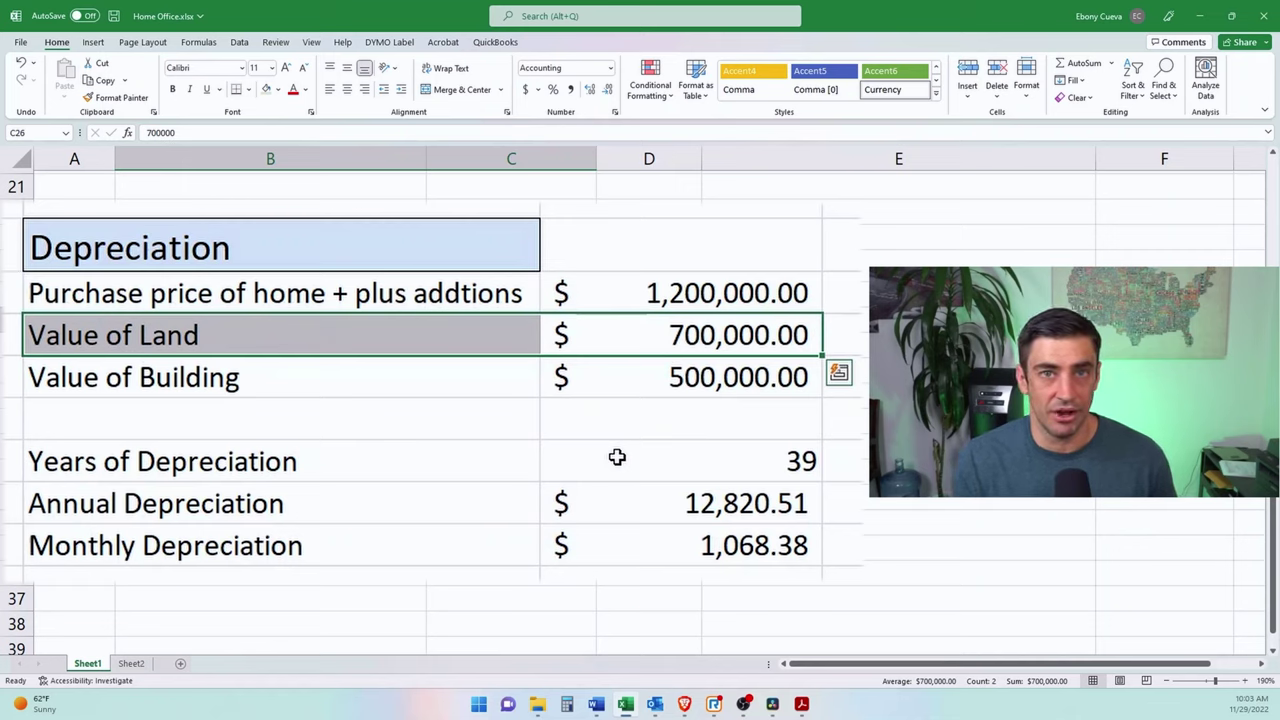
drag(288, 379, 659, 360)
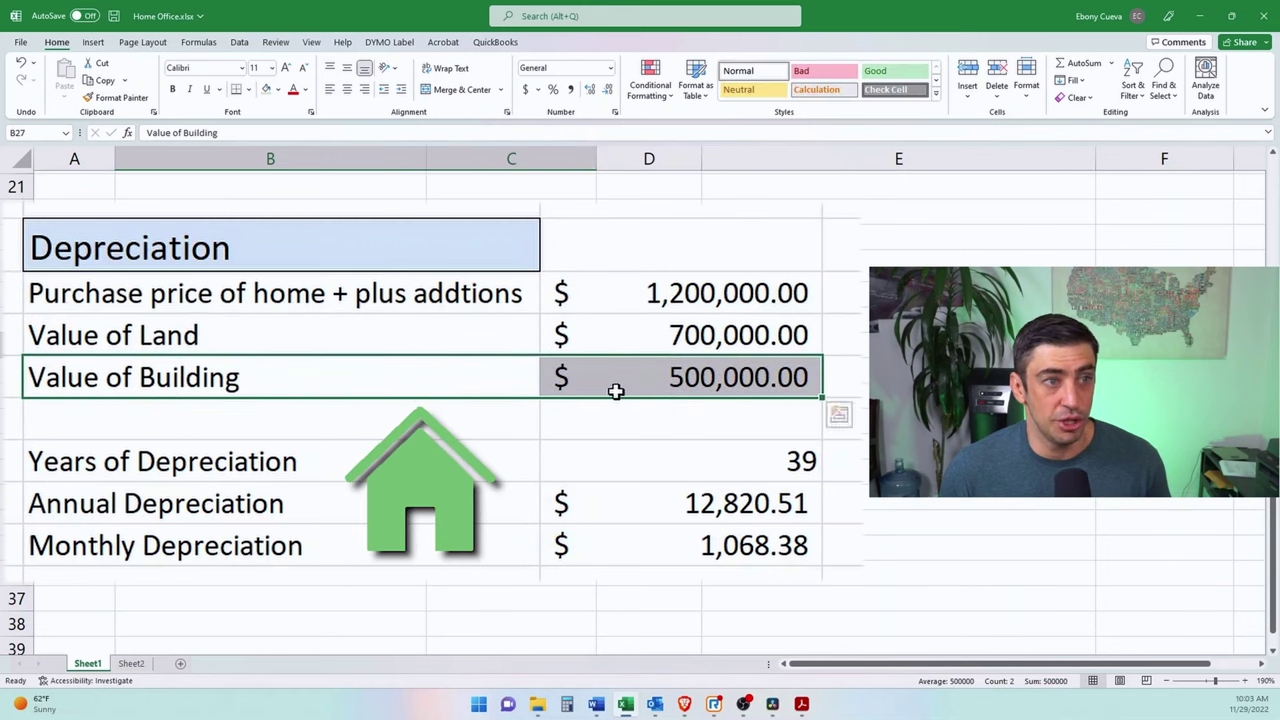
click(663, 377)
click(337, 392)
drag(337, 392, 631, 371)
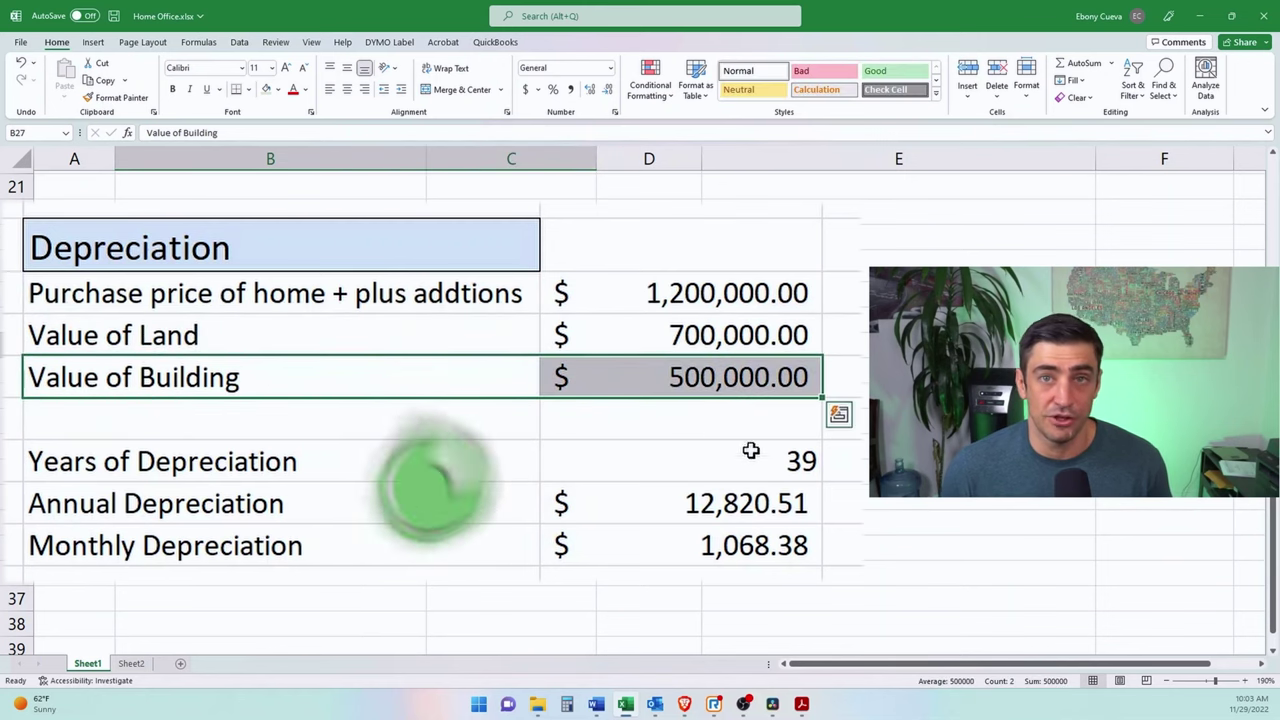
click(672, 380)
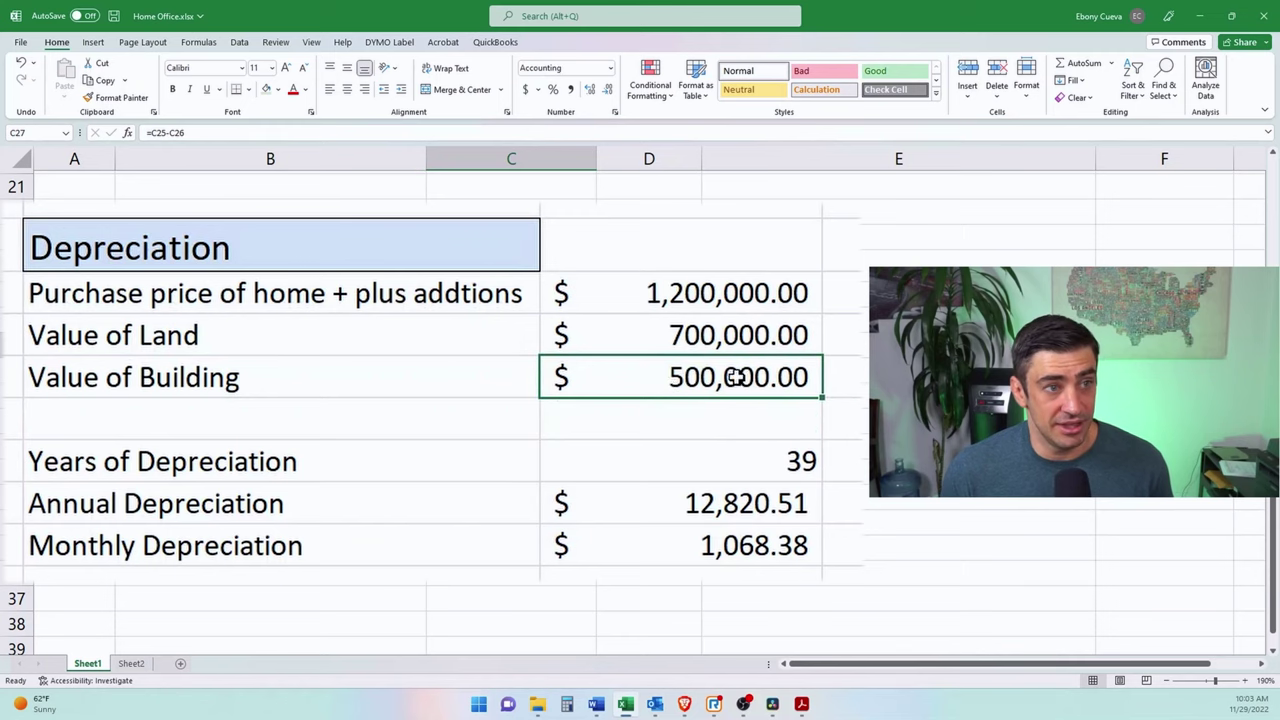
Trace the depreciation calculation from the building value and years of depreciation to the annual and monthly depreciation amounts.
click(366, 460)
click(716, 460)
drag(716, 460, 525, 461)
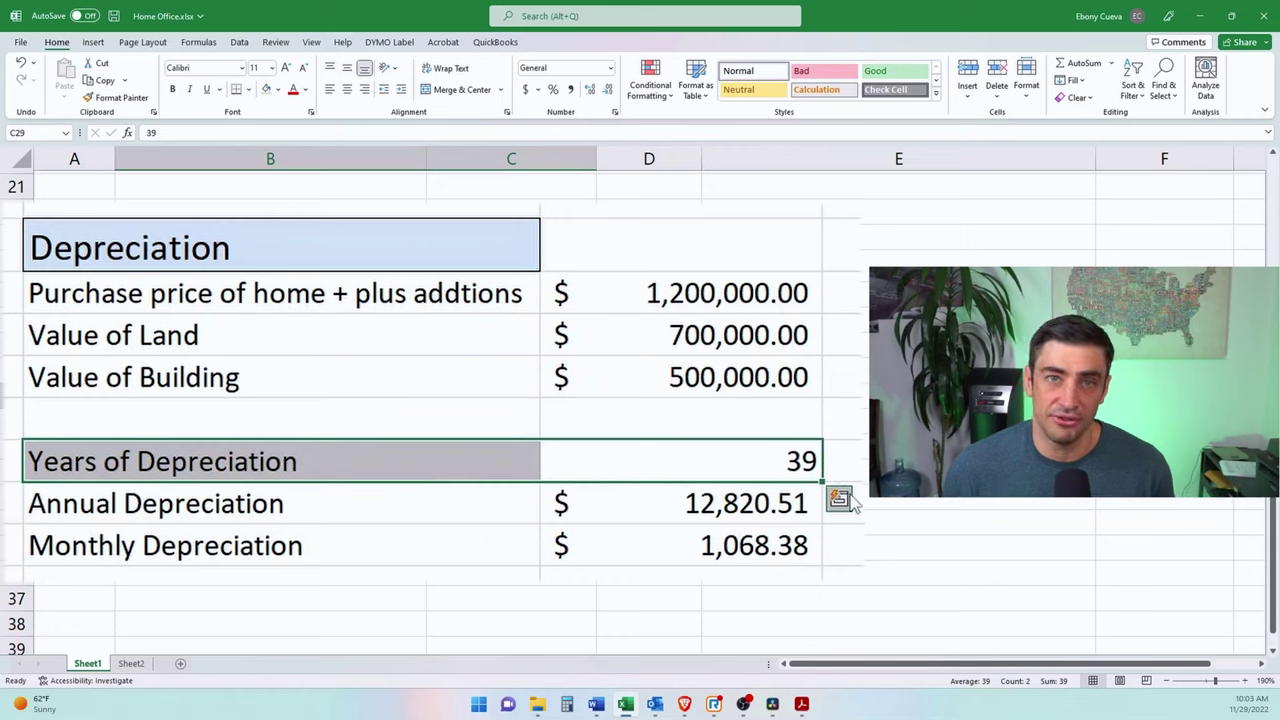
click(780, 457)
click(757, 372)
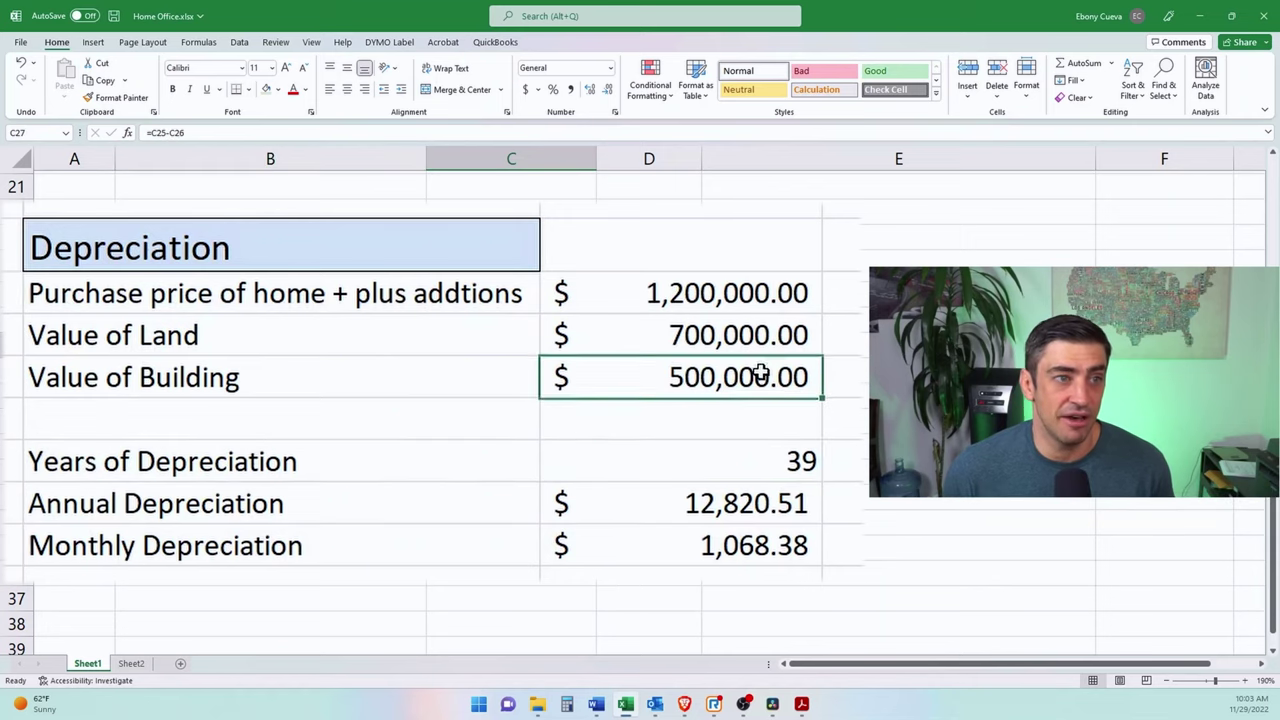
click(800, 460)
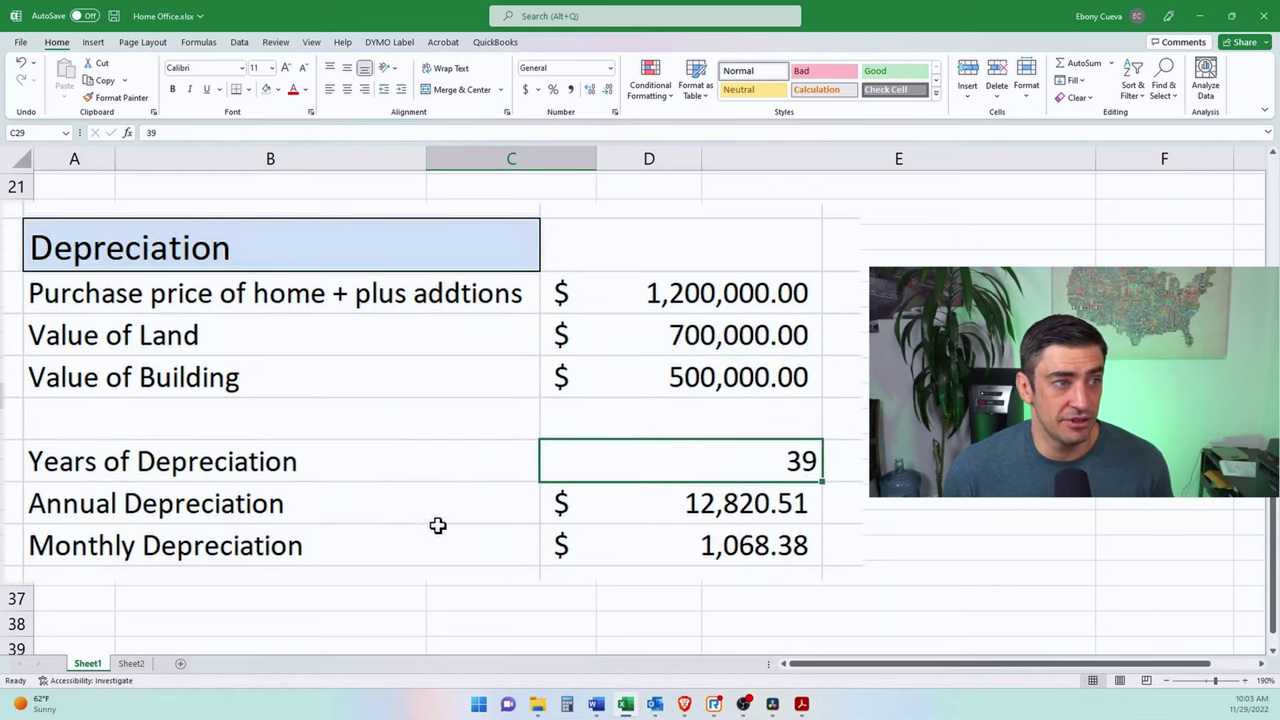
drag(437, 525, 571, 503)
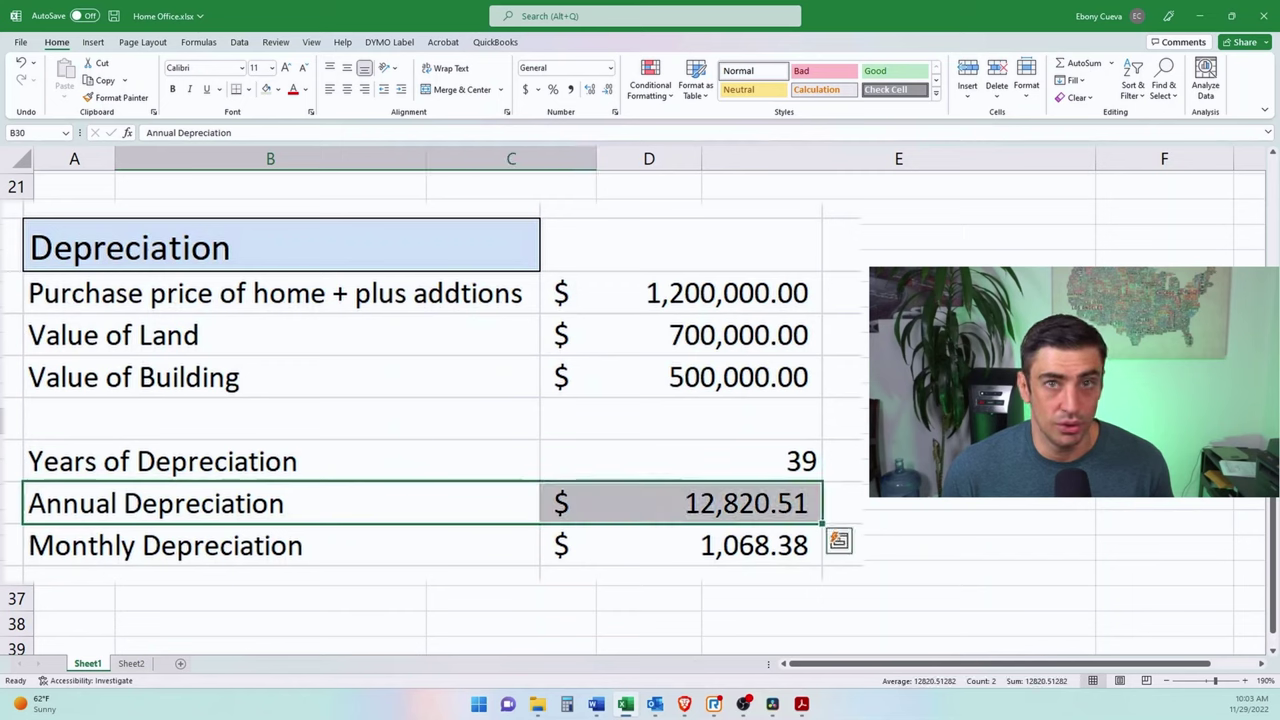
drag(500, 545, 706, 540)
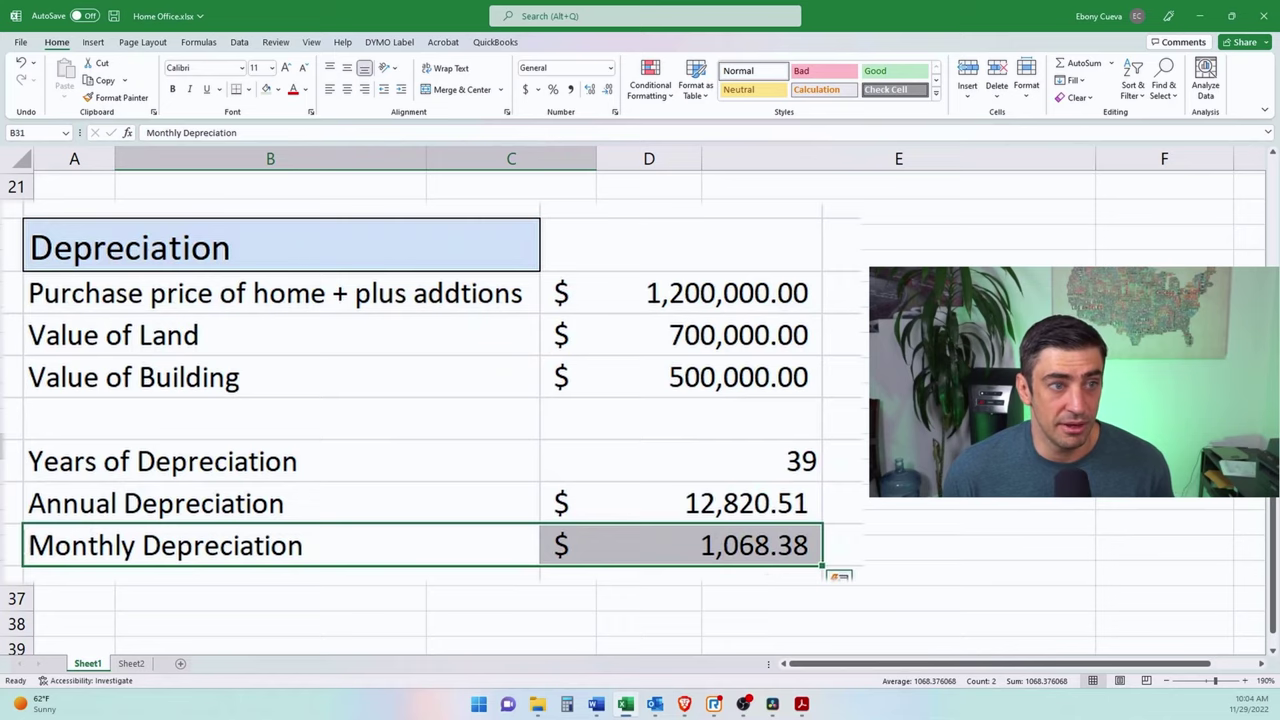
scroll(600, 520, up, 1)
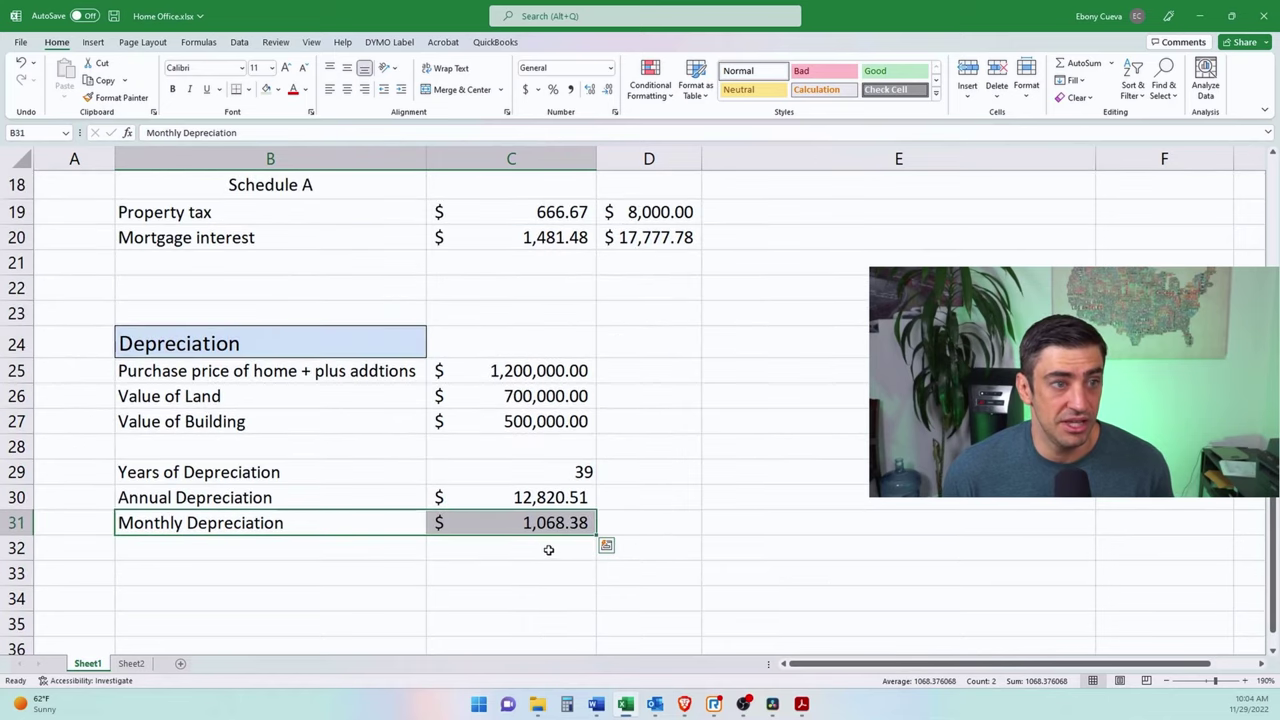
Check the linked monthly depreciation in the Own the Home table and review the expense amounts from Depreciation through Utilities.
scroll(546, 548, up, 6)
click(524, 365)
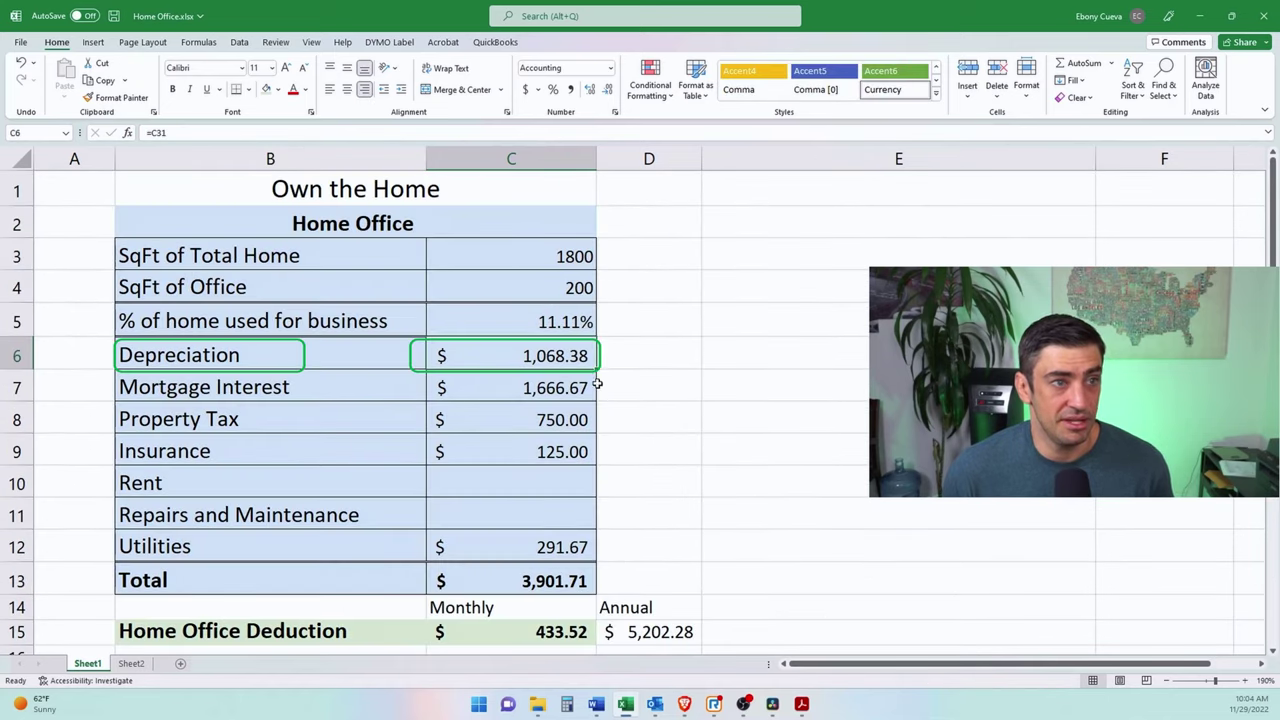
drag(560, 547, 548, 358)
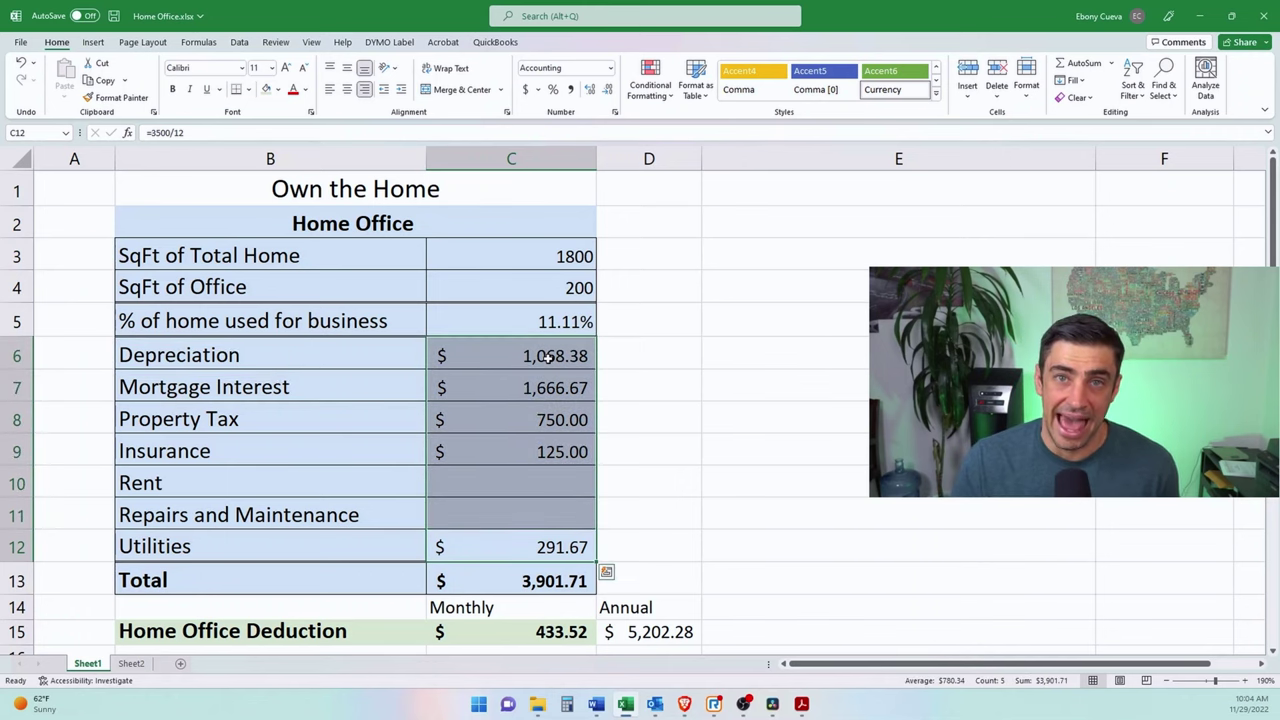
key(Down)
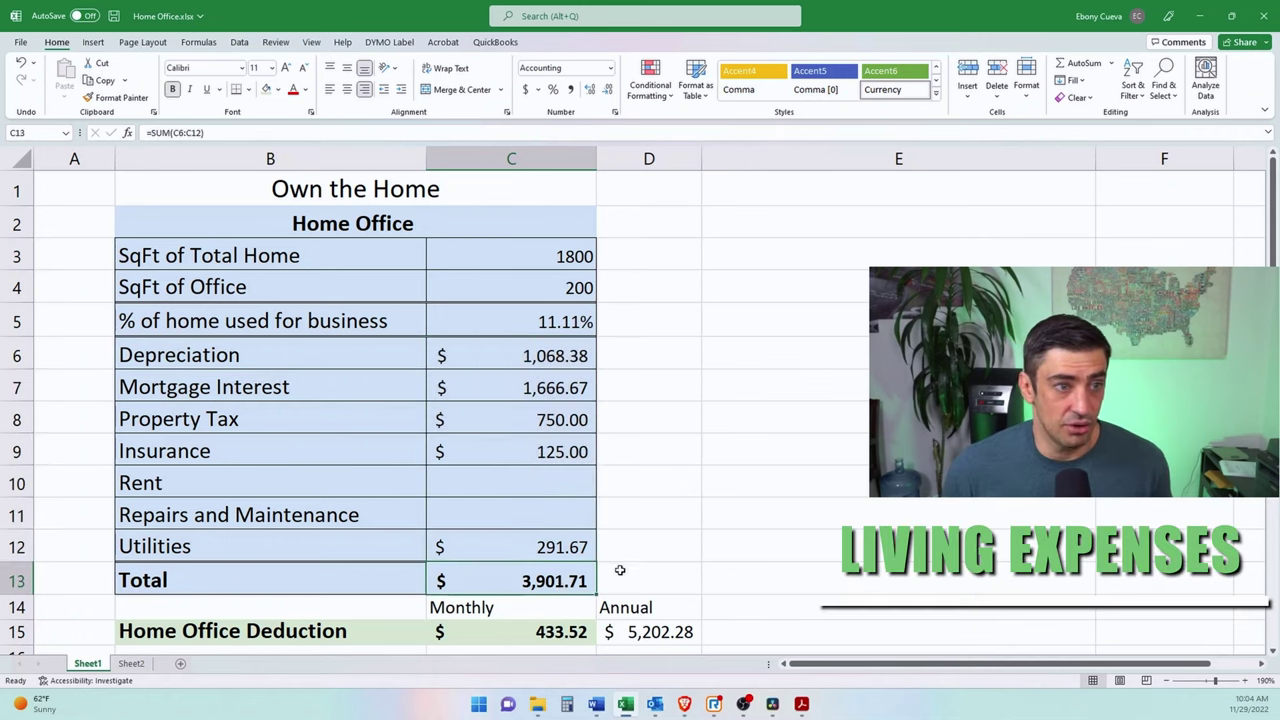
drag(543, 545, 543, 355)
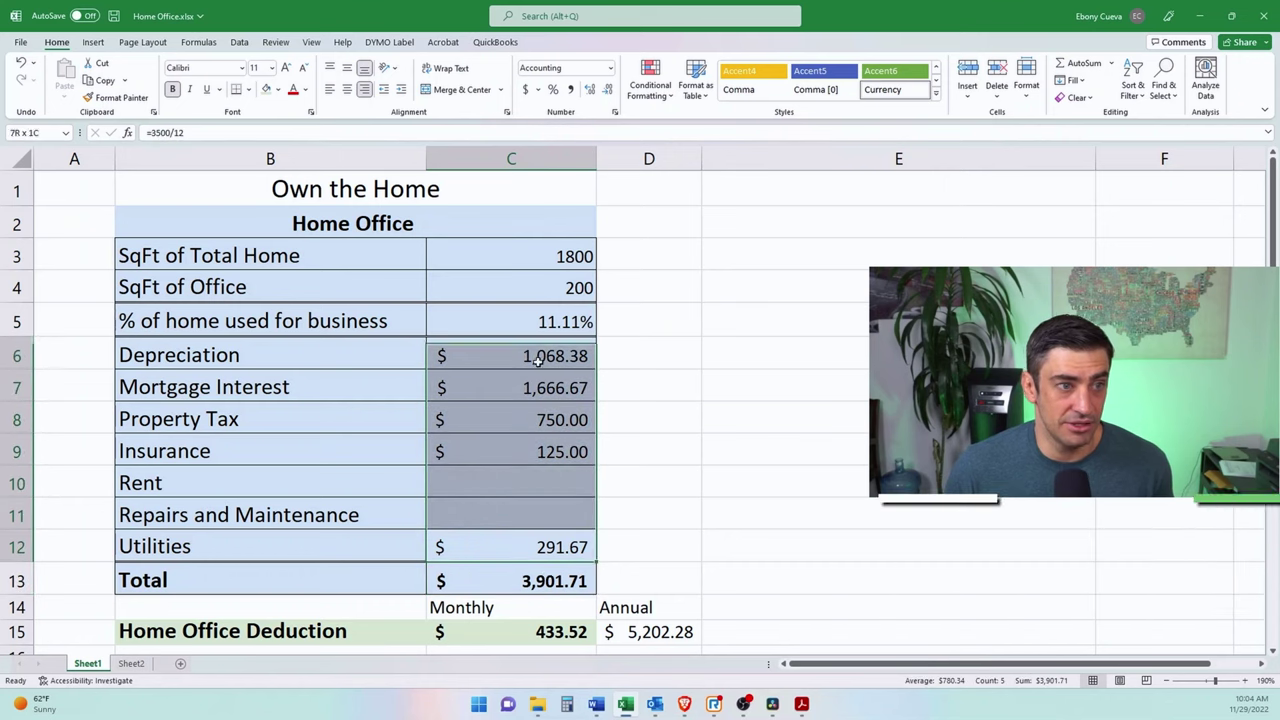
Trace the monthly Home Office Deduction formula from the expense total and the percentage of the home used for business.
click(550, 580)
click(540, 327)
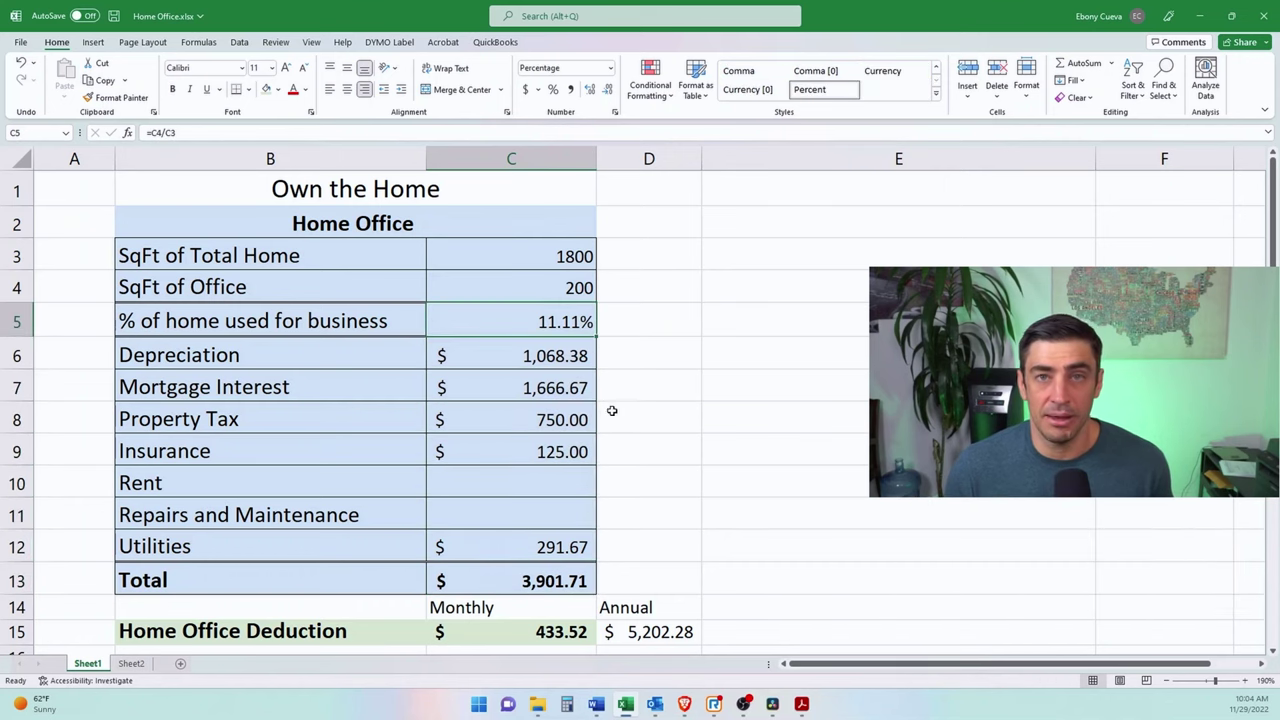
scroll(660, 434, down, 2)
click(510, 482)
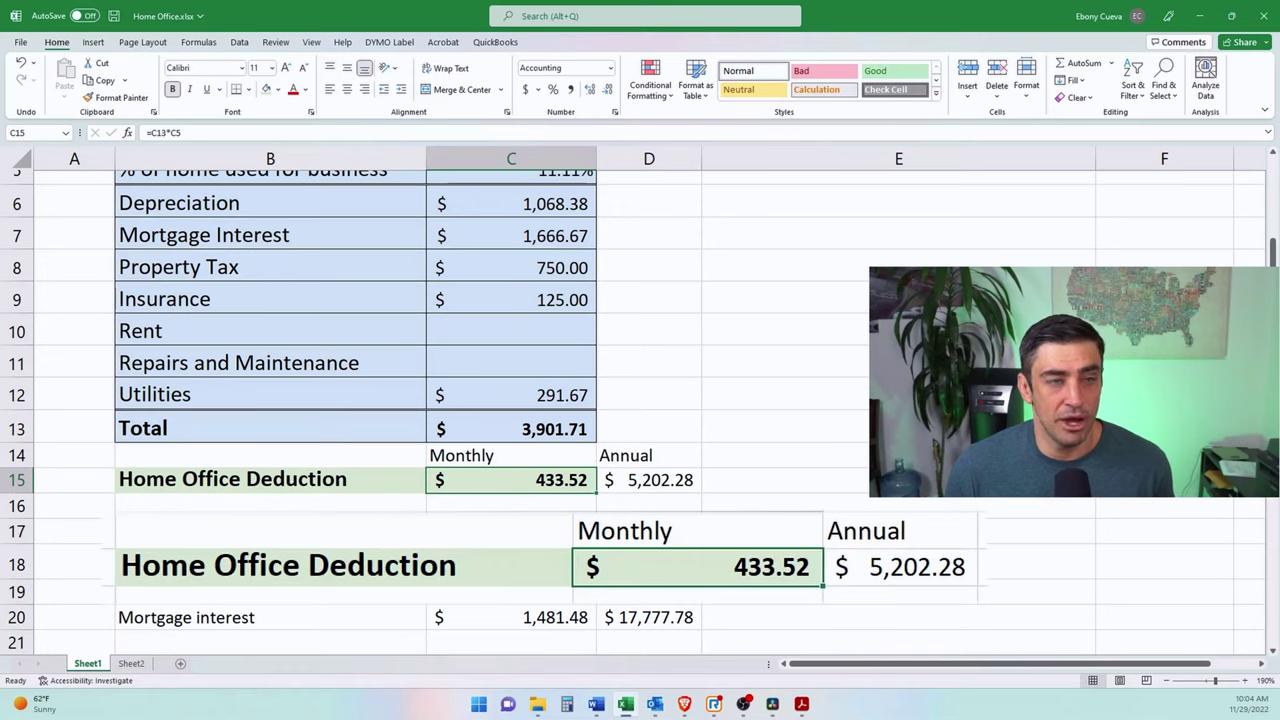